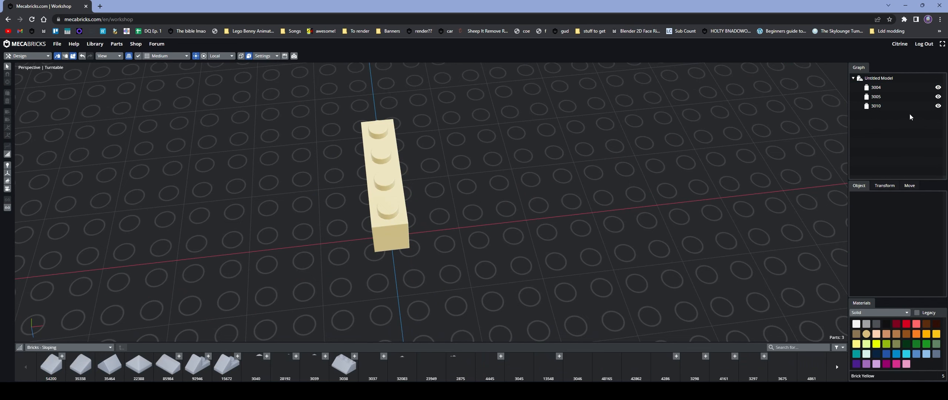
# Hide the three existing bricks 3004, 3005 and 3010 in the model
pyautogui.click(938, 88)
pyautogui.click(939, 97)
pyautogui.click(938, 107)
# Add the 1X2/45° roof tile (3040), rotate it 90° and align it with the stud grid at the origin
pyautogui.moveTo(435, 302); pyautogui.dragTo(438, 284)
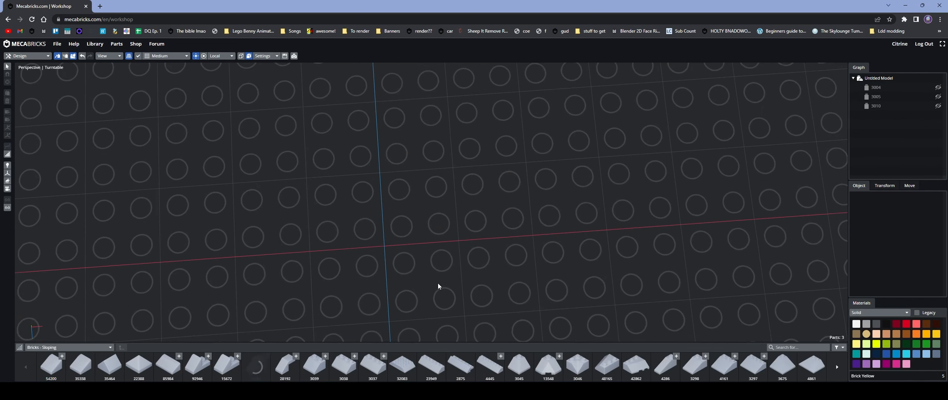
pyautogui.press('Right')
pyautogui.press('Right')
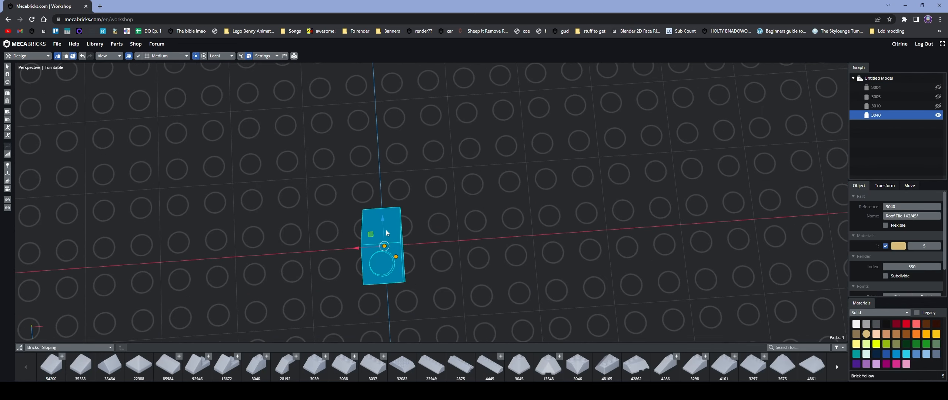
pyautogui.moveTo(386, 230); pyautogui.dragTo(385, 212)
pyautogui.click(436, 247)
pyautogui.click(386, 248)
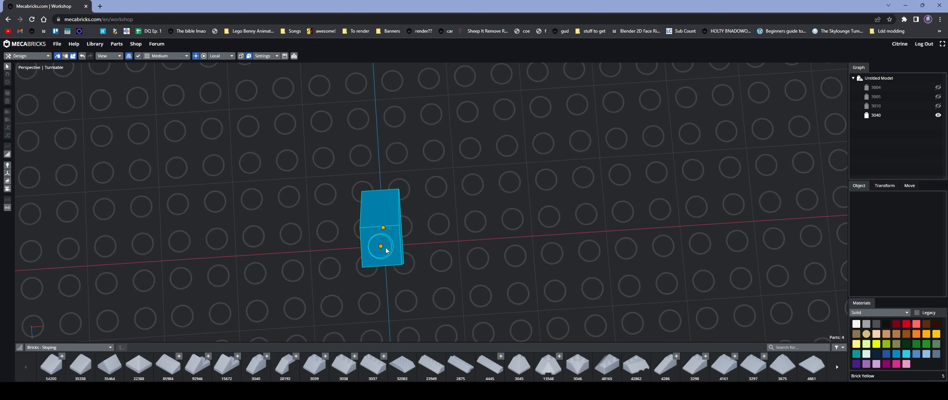
pyautogui.moveTo(412, 250)
pyautogui.mouseDown(button='right')
pyautogui.moveTo(443, 252)
pyautogui.moveTo(423, 242)
pyautogui.mouseUp(button='right')
pyautogui.scroll(1, 426, 256)
pyautogui.scroll(1, 414, 253)
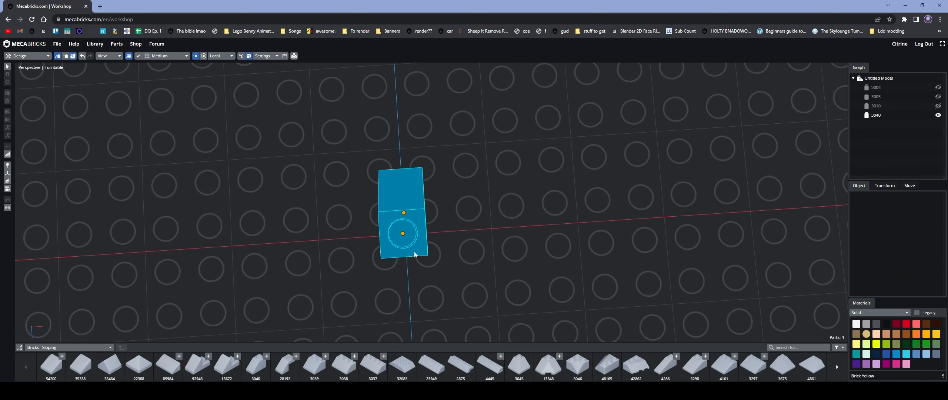
# Compare how bricks 3010, 3005 and 3004 line up by showing them in turn, finishing with only roof tile 3040 shown
pyautogui.click(505, 245)
pyautogui.click(939, 115)
pyautogui.click(938, 106)
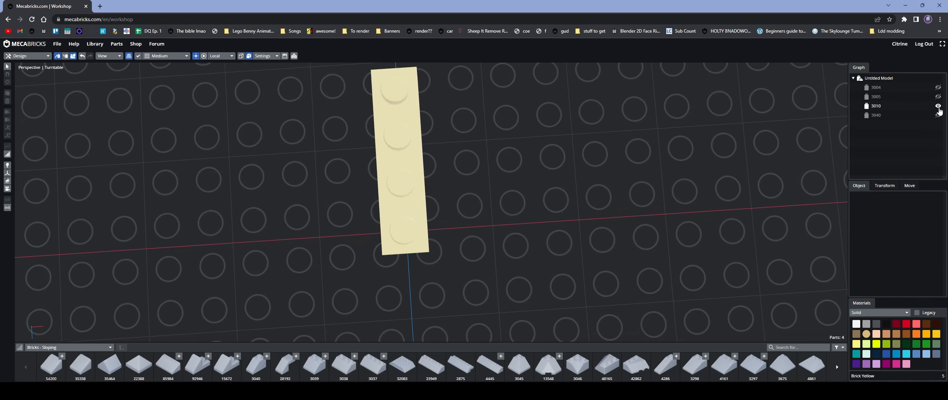
pyautogui.click(939, 107)
pyautogui.click(939, 97)
pyautogui.click(940, 97)
pyautogui.click(939, 88)
pyautogui.click(939, 97)
pyautogui.click(940, 105)
pyautogui.click(939, 106)
pyautogui.click(938, 97)
pyautogui.click(938, 87)
pyautogui.click(939, 115)
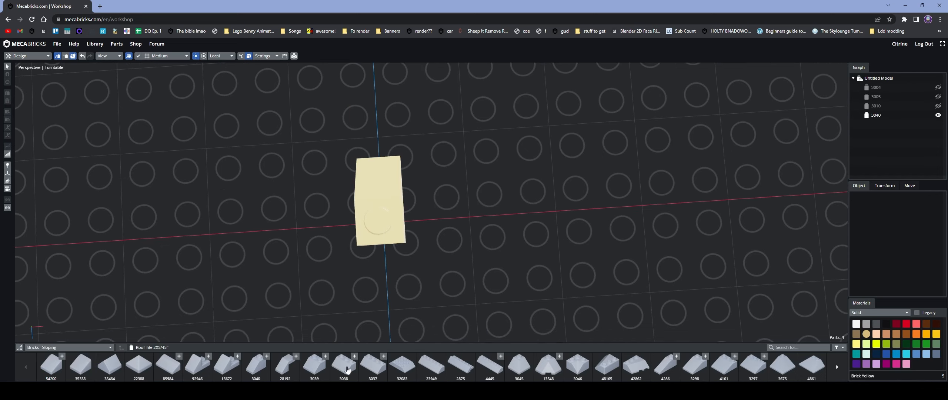
# Try the 2X2/45° roof tile (3039) in position over the 1X2 roof tile
pyautogui.click(318, 375)
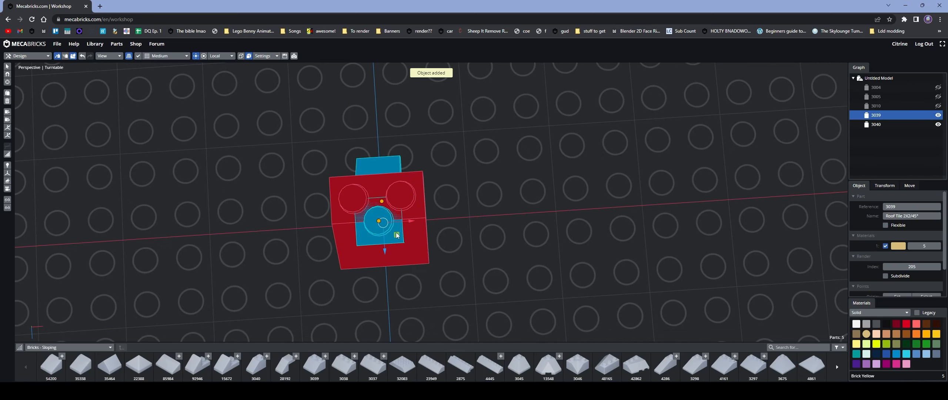
pyautogui.press('Right')
pyautogui.press('Right')
pyautogui.press('Right')
pyautogui.press('Right')
# Add the 1X3/25° roof tile (4286), rotate it 180° and align its stud with the stud of the 1X2 roof tile
pyautogui.moveTo(369, 212); pyautogui.dragTo(390, 189)
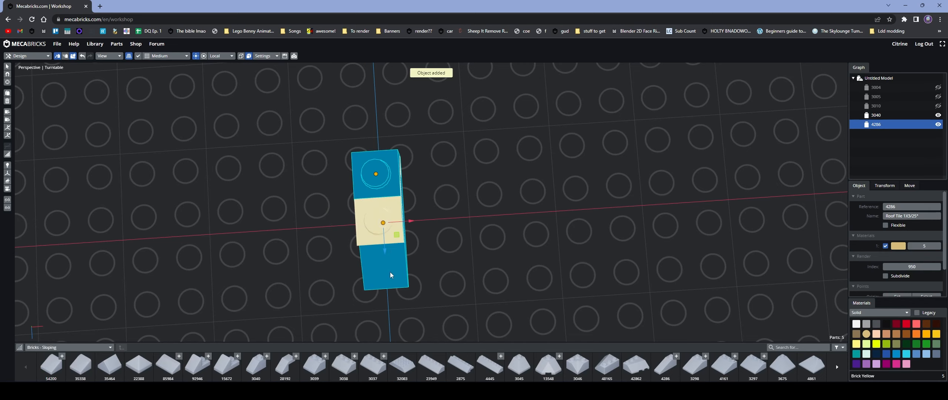
pyautogui.press('Right')
pyautogui.press('Right')
pyautogui.press('Right')
pyautogui.press('Right')
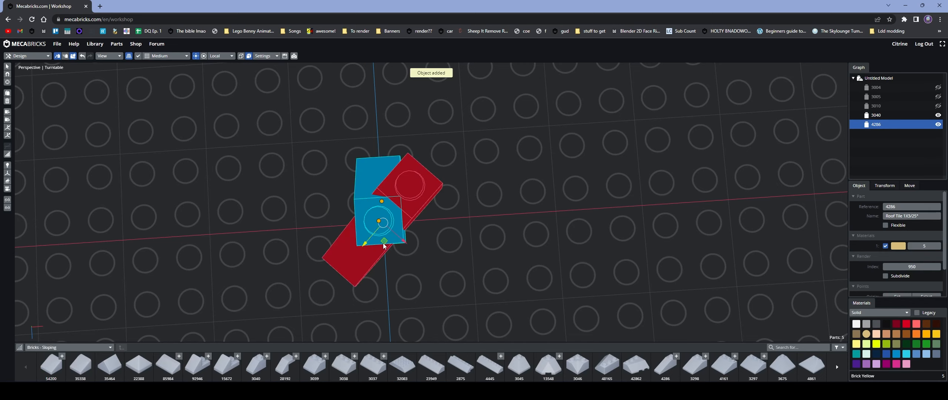
pyautogui.moveTo(384, 211); pyautogui.dragTo(386, 161)
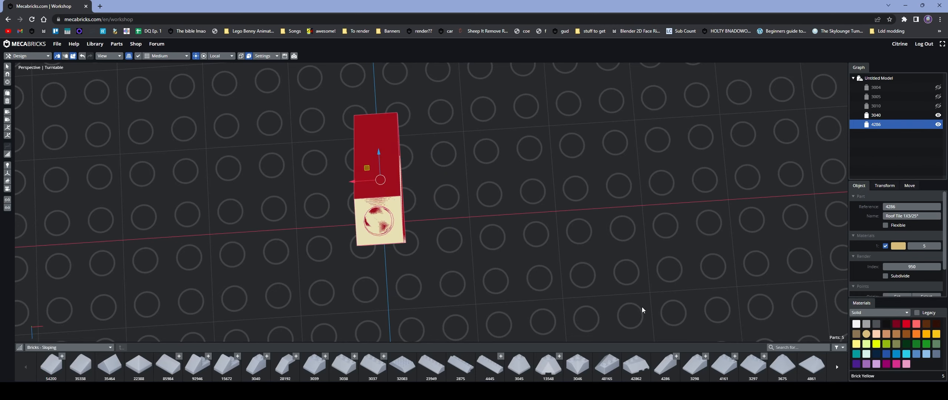
# Add sloping parts 60477, 60481 and 4460v2, lining up their stud ends with the other roof tiles at the origin
pyautogui.scroll(-5, 753, 371)
pyautogui.click(80, 364)
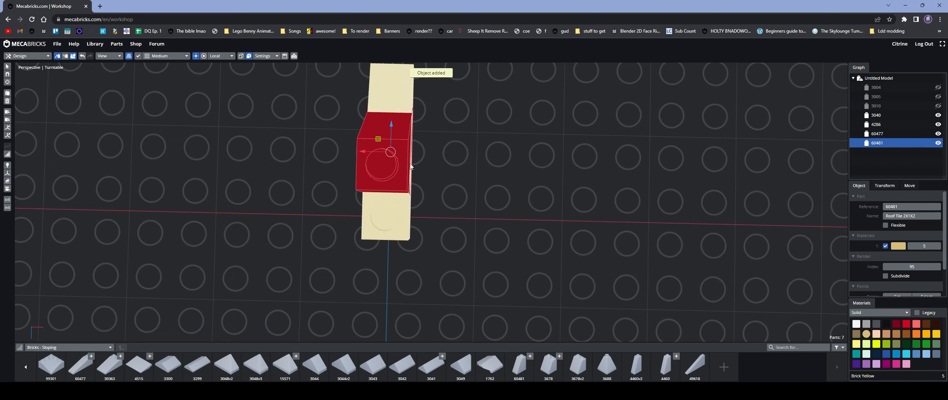
pyautogui.moveTo(391, 124); pyautogui.dragTo(388, 165)
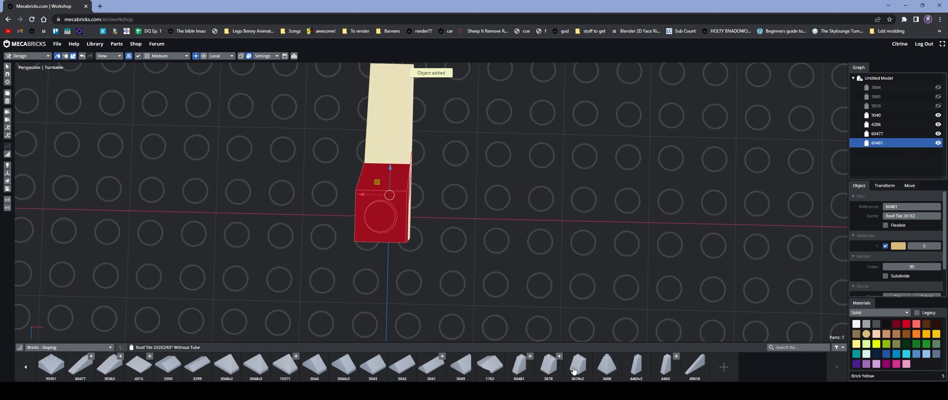
pyautogui.click(643, 377)
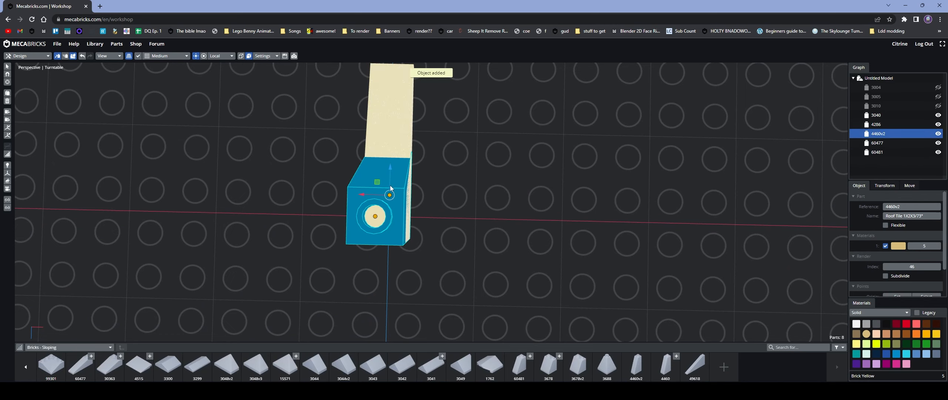
# Add the inverted 1X2 roof tile (3665) at the shared position and check its placement from the side
pyautogui.scroll(-2, 760, 376)
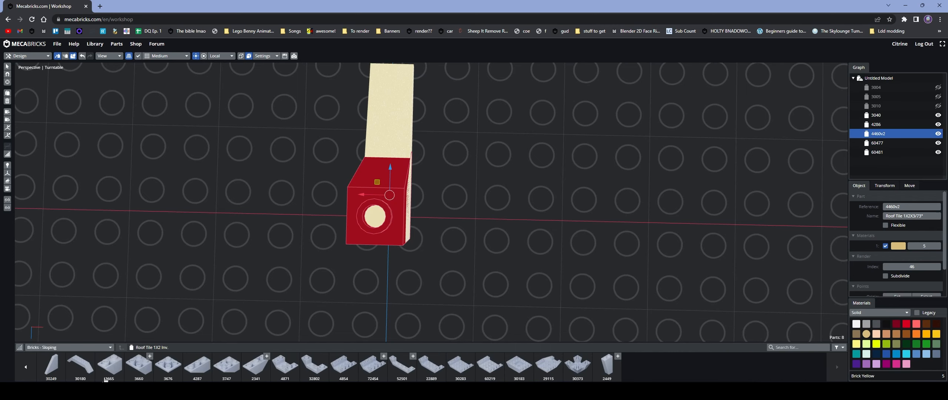
pyautogui.click(116, 372)
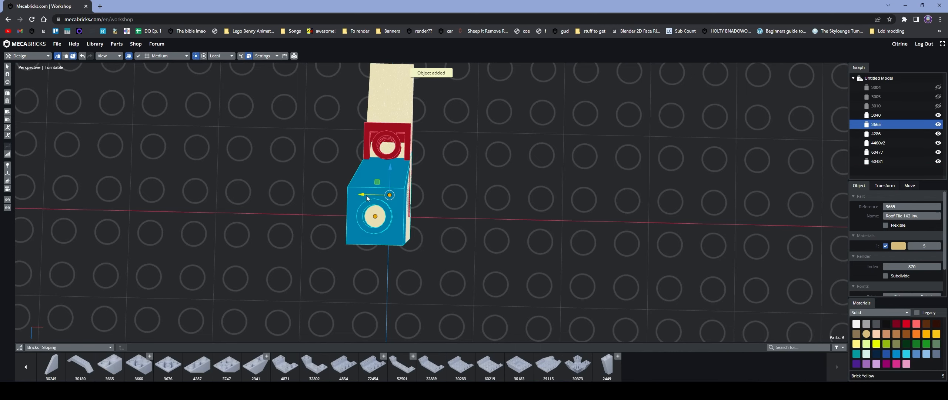
pyautogui.moveTo(366, 199); pyautogui.dragTo(619, 198, button='right')
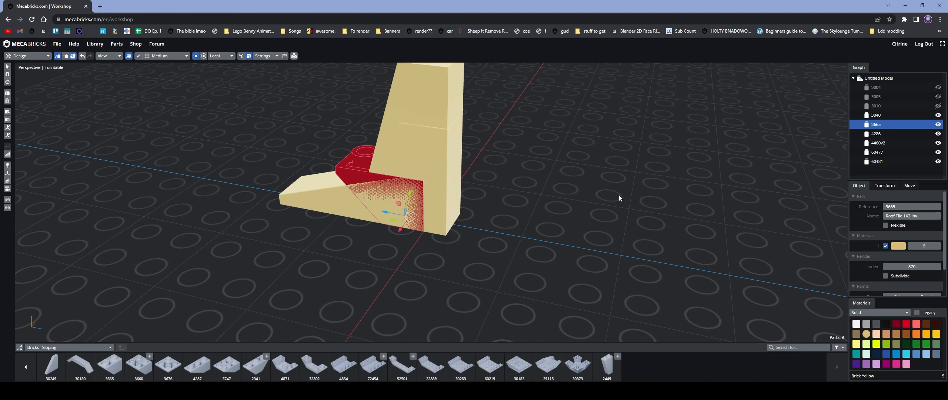
pyautogui.moveTo(504, 227); pyautogui.dragTo(356, 260, button='right')
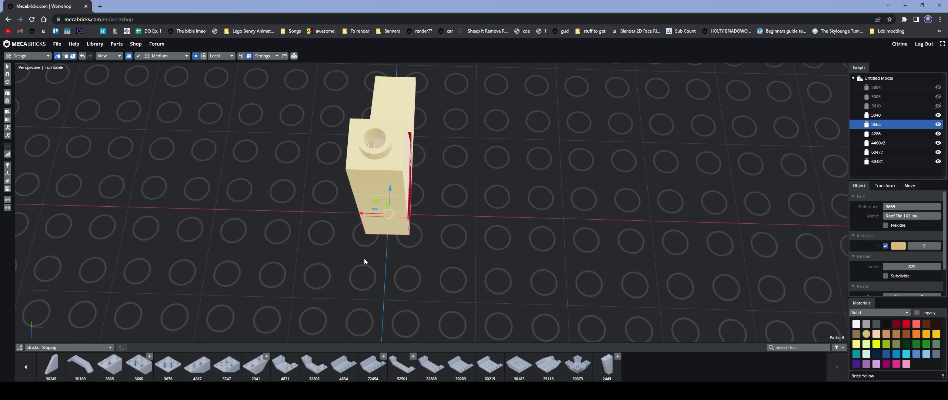
# Add the inverted sloping parts 4287 and 2449 in line with the stacked roof tiles
pyautogui.click(197, 367)
pyautogui.moveTo(362, 216); pyautogui.dragTo(468, 238, button='right')
pyautogui.click(606, 367)
pyautogui.click(512, 257)
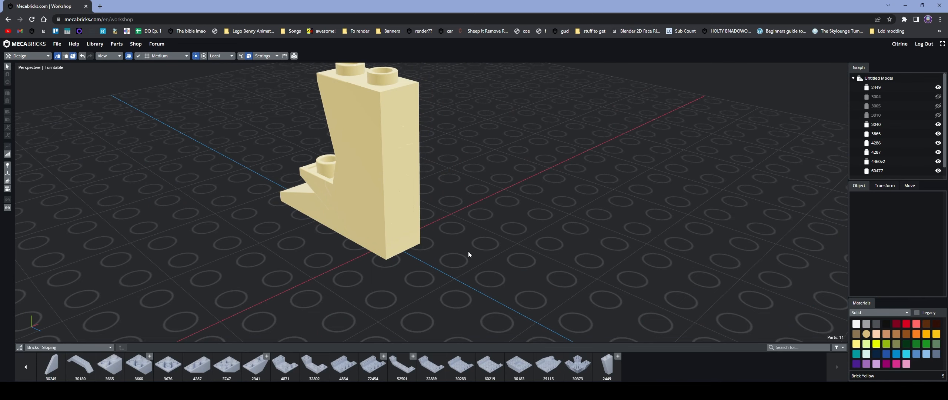
pyautogui.moveTo(468, 248); pyautogui.dragTo(552, 144, button='right')
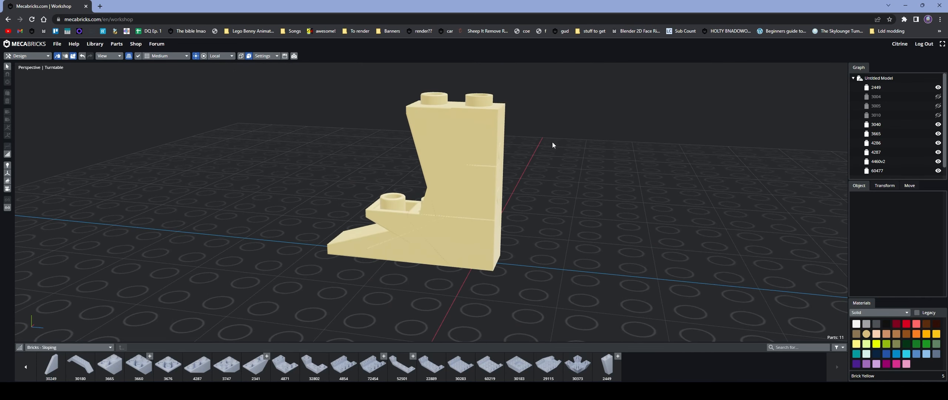
# Hide all the parts and switch the parts library to the Bricks - Special - Angles category
pyautogui.moveTo(556, 119); pyautogui.dragTo(533, 209)
pyautogui.press('h')
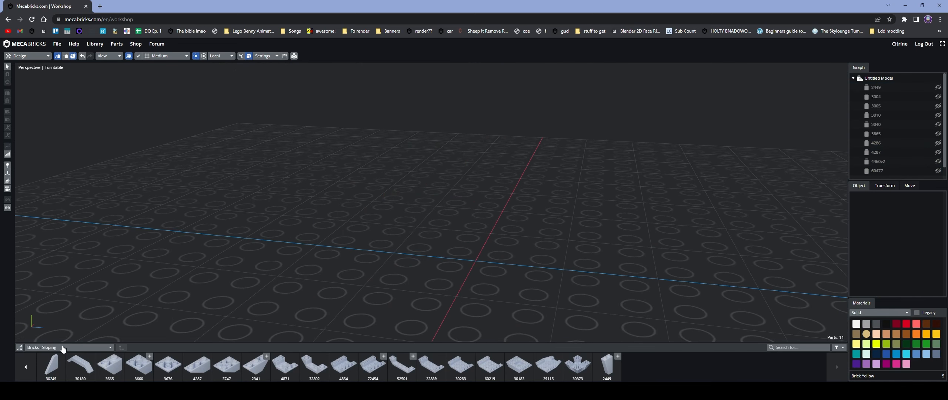
pyautogui.click(69, 348)
pyautogui.click(59, 292)
pyautogui.moveTo(197, 280); pyautogui.dragTo(328, 296, button='right')
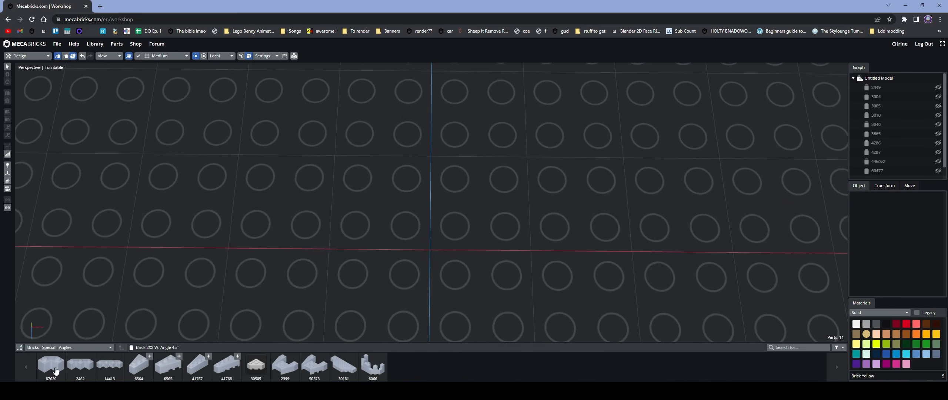
# Add the 2X2 brick with 45° angle (87620) near the origin
pyautogui.moveTo(55, 371); pyautogui.dragTo(471, 204)
pyautogui.click(520, 253)
pyautogui.moveTo(520, 253); pyautogui.dragTo(461, 257, button='middle')
pyautogui.moveTo(461, 258); pyautogui.dragTo(470, 265, button='right')
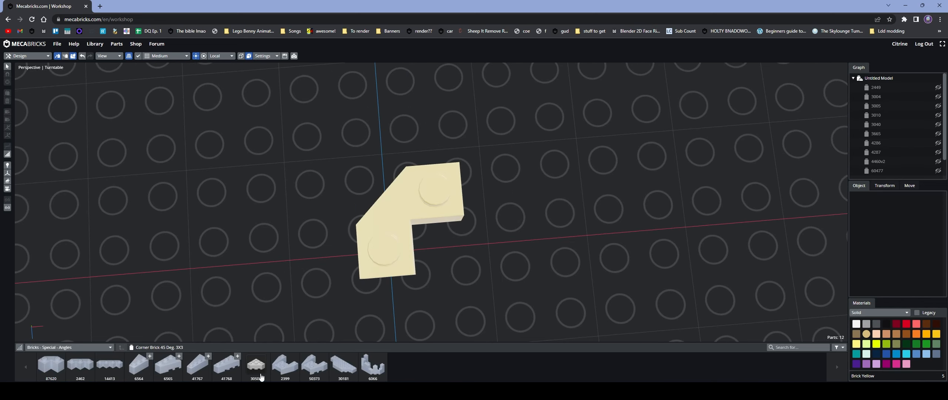
# Try the right and left 2X3 roof tiles (6564 and 6565) over the angled brick, and delete both
pyautogui.moveTo(141, 375); pyautogui.dragTo(366, 192)
pyautogui.press('Down')
pyautogui.press('Up')
pyautogui.press('Right')
pyautogui.press('Right')
pyautogui.press('Right')
pyautogui.press('Right')
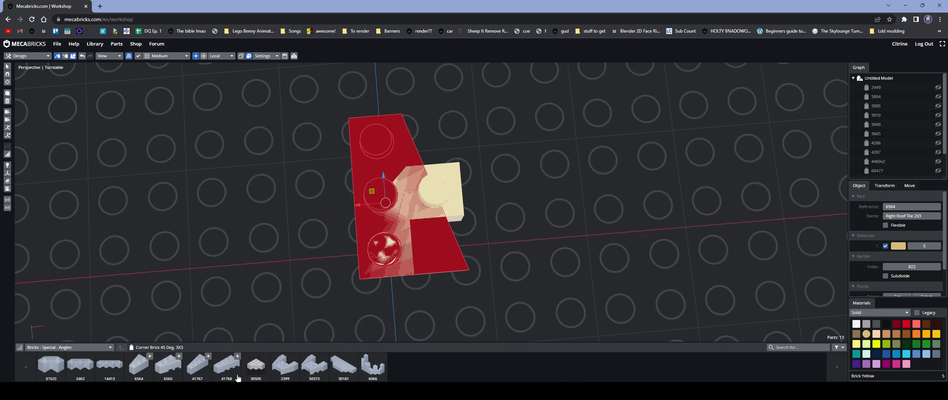
pyautogui.moveTo(170, 367); pyautogui.dragTo(389, 210)
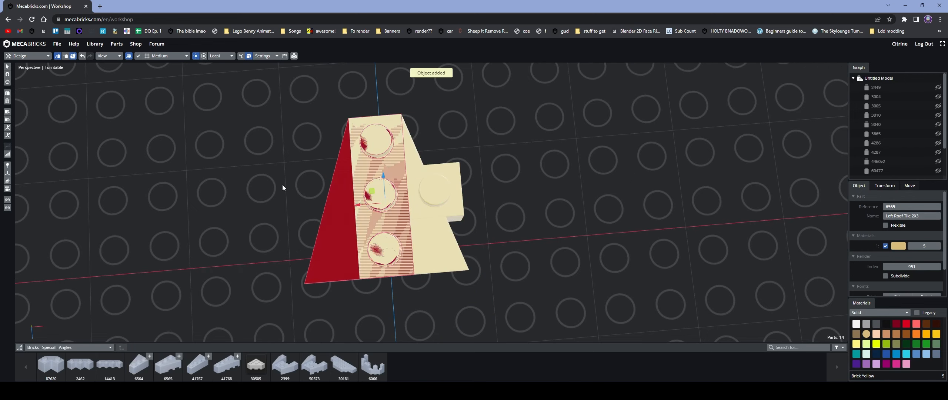
pyautogui.moveTo(282, 184); pyautogui.dragTo(289, 154)
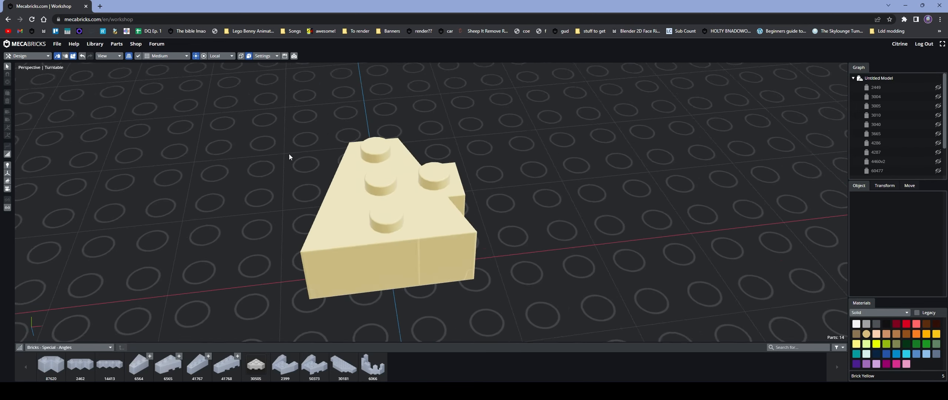
pyautogui.click(331, 212)
pyautogui.press('Delete')
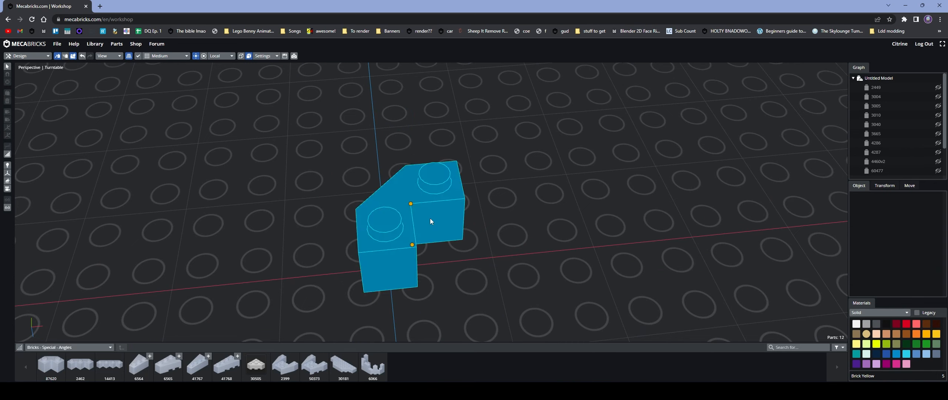
# Examine the angled brick's placement and orientation from several sides
pyautogui.moveTo(430, 218); pyautogui.dragTo(429, 250)
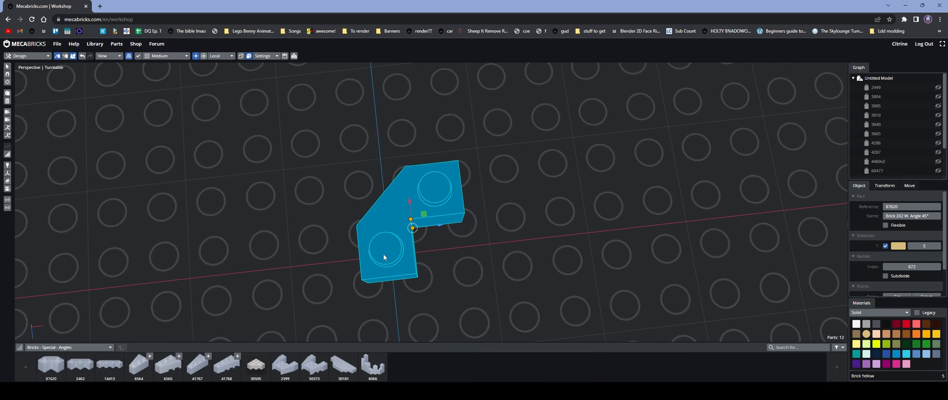
pyautogui.moveTo(396, 253); pyautogui.dragTo(400, 275)
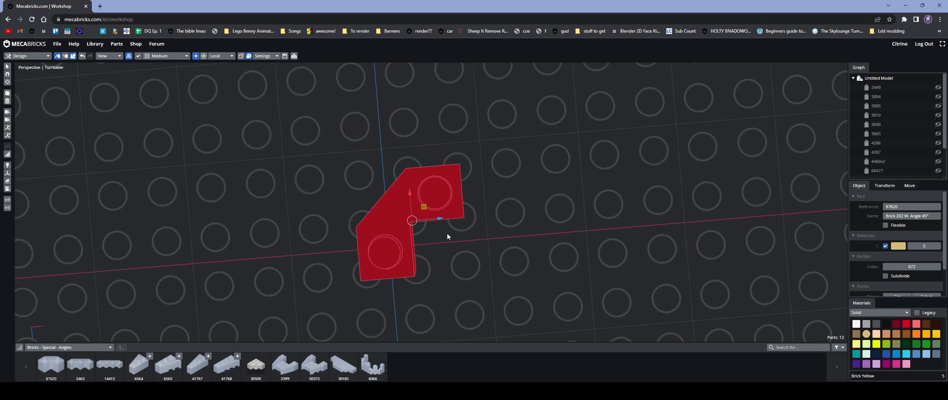
pyautogui.press('Right')
pyautogui.press('Left')
pyautogui.moveTo(449, 258); pyautogui.dragTo(623, 201)
pyautogui.moveTo(486, 255); pyautogui.dragTo(373, 282)
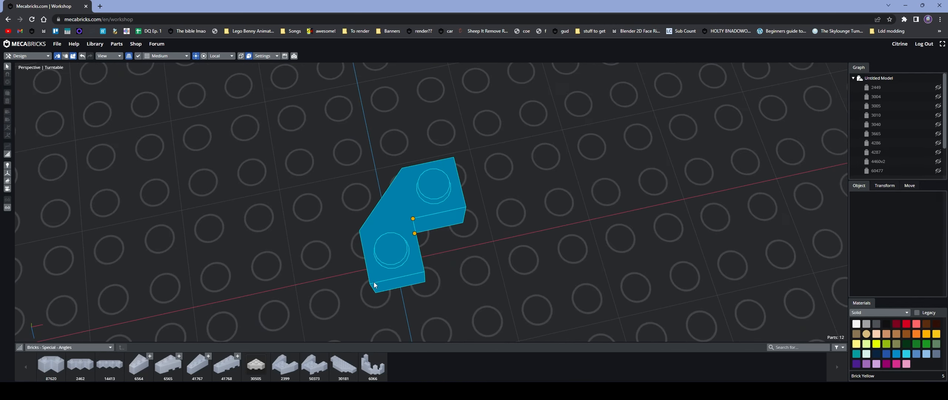
pyautogui.moveTo(481, 250); pyautogui.dragTo(438, 256)
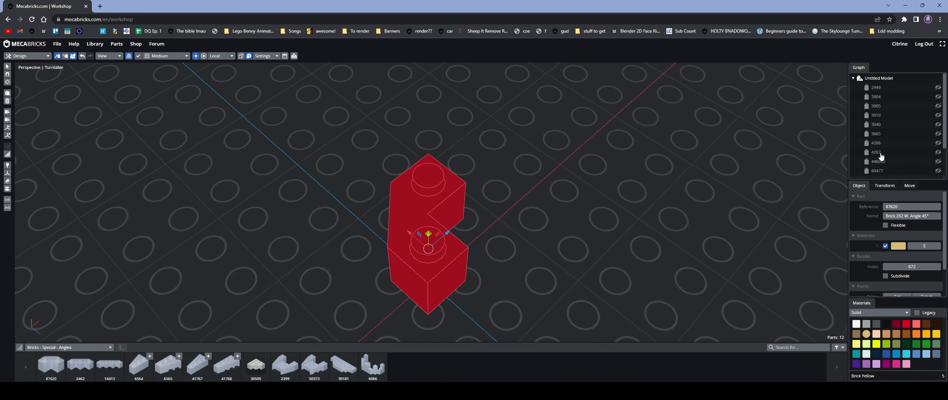
# Unhide every part, select them all and give them the solid Bright Red material
pyautogui.hotkey('alt', 'h')
pyautogui.moveTo(561, 202); pyautogui.dragTo(556, 212)
pyautogui.press('a')
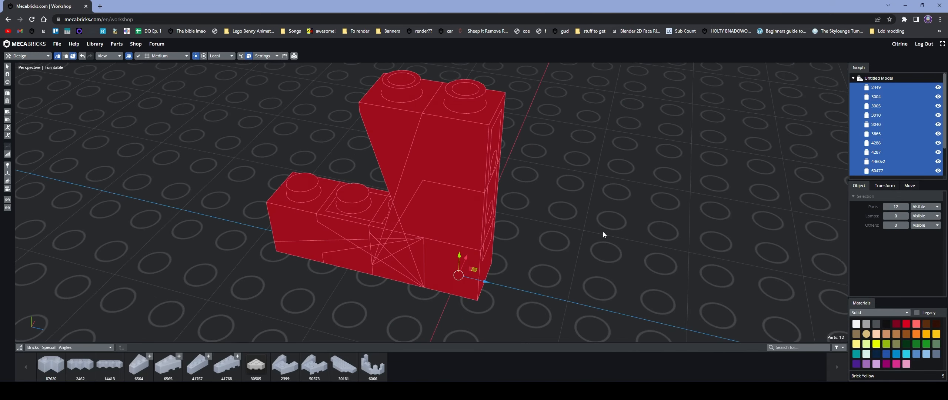
pyautogui.moveTo(604, 232); pyautogui.dragTo(629, 220)
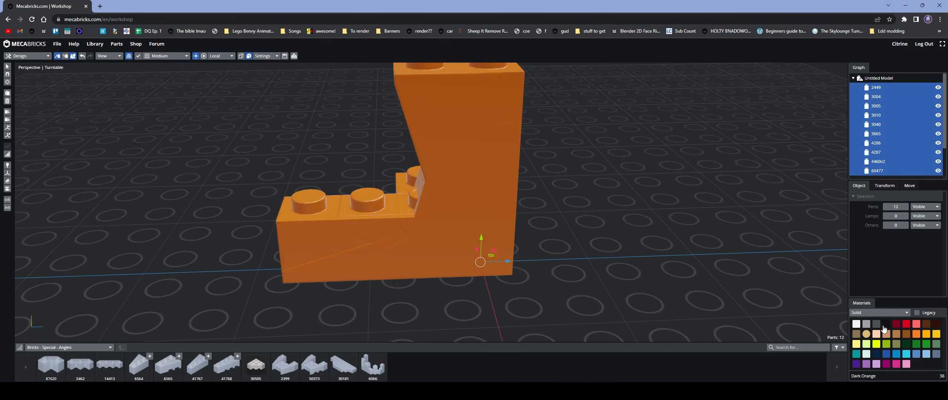
pyautogui.click(905, 330)
pyautogui.moveTo(690, 274); pyautogui.dragTo(377, 219)
# Export the model in the Blender Add-on (.zmbx) format
pyautogui.click(58, 45)
pyautogui.click(79, 92)
pyautogui.click(484, 114)
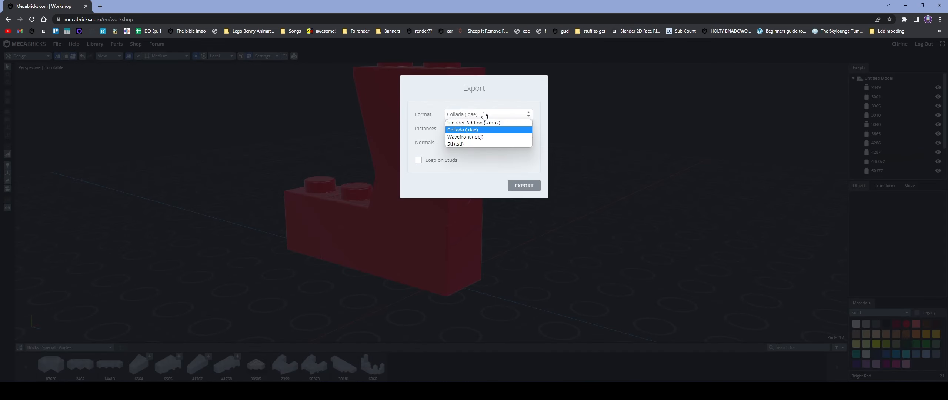
pyautogui.click(482, 123)
pyautogui.click(523, 143)
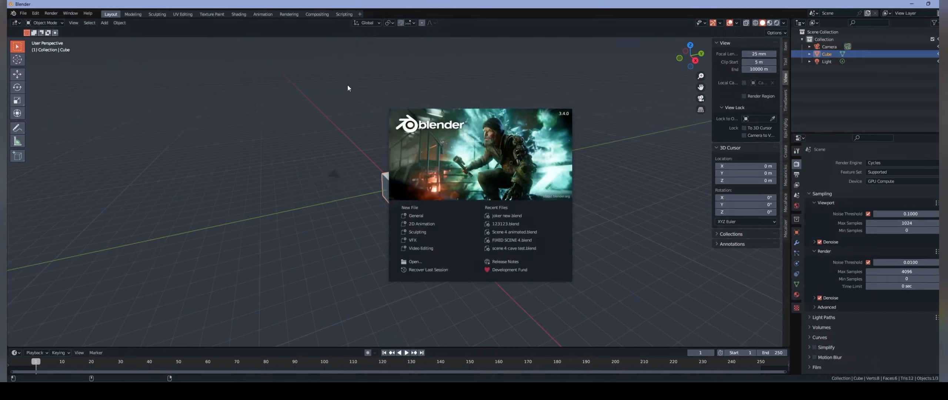
# In Blender, clear the default scene and import the .zmbx model from the Downloads folder
pyautogui.press('x')
pyautogui.click(275, 95)
pyautogui.click(16, 14)
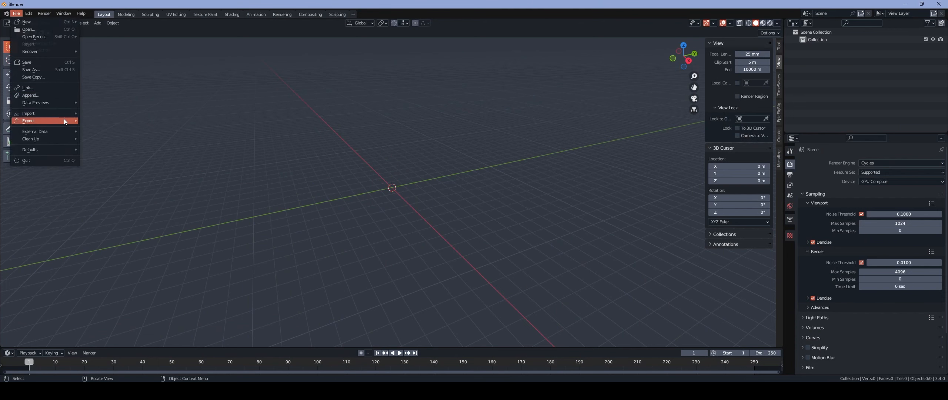
pyautogui.moveTo(41, 121)
pyautogui.click(131, 231)
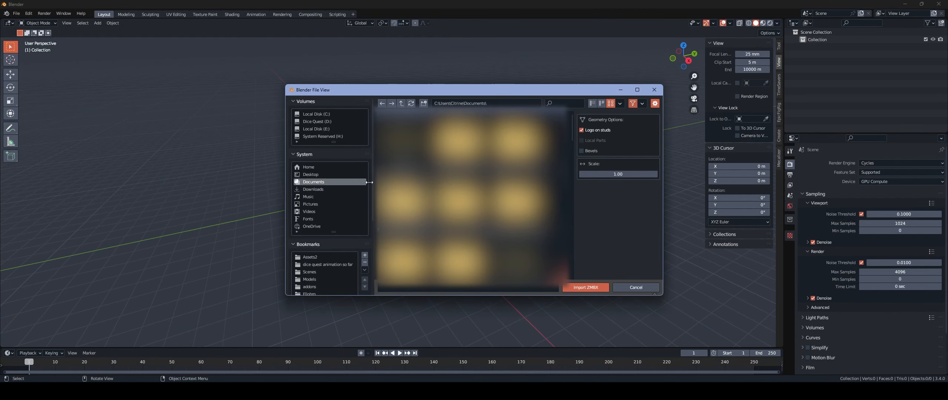
pyautogui.click(328, 189)
pyautogui.scroll(-3, 572, 251)
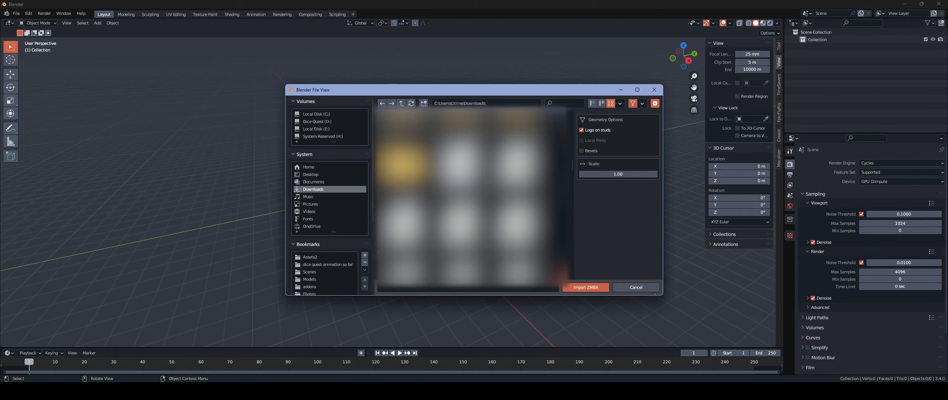
pyautogui.doubleClick(461, 165)
pyautogui.moveTo(447, 185); pyautogui.dragTo(426, 179, button='middle')
pyautogui.press('Delete')
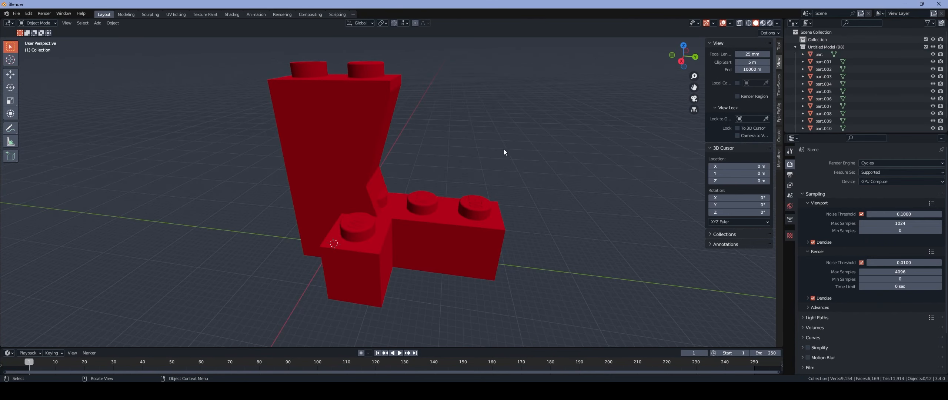
# Select all the imported LEGO parts and run Setup Parts in Mecalizer on them
pyautogui.moveTo(504, 149); pyautogui.dragTo(557, 158, button='middle')
pyautogui.press('a')
pyautogui.scroll(-2, 556, 158)
pyautogui.moveTo(513, 187); pyautogui.dragTo(540, 193, button='middle')
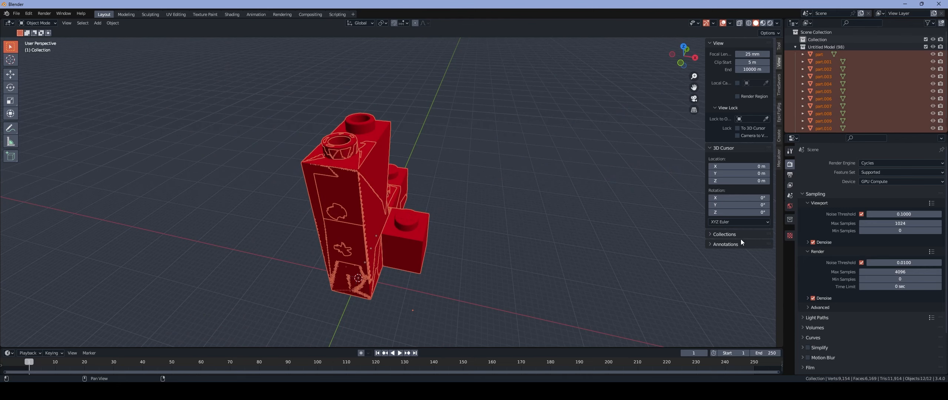
pyautogui.click(779, 158)
pyautogui.click(740, 119)
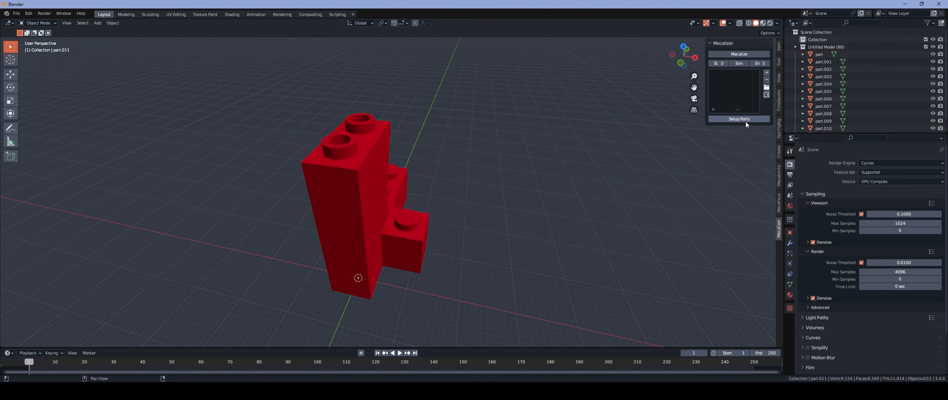
pyautogui.moveTo(513, 182); pyautogui.dragTo(405, 203, button='middle')
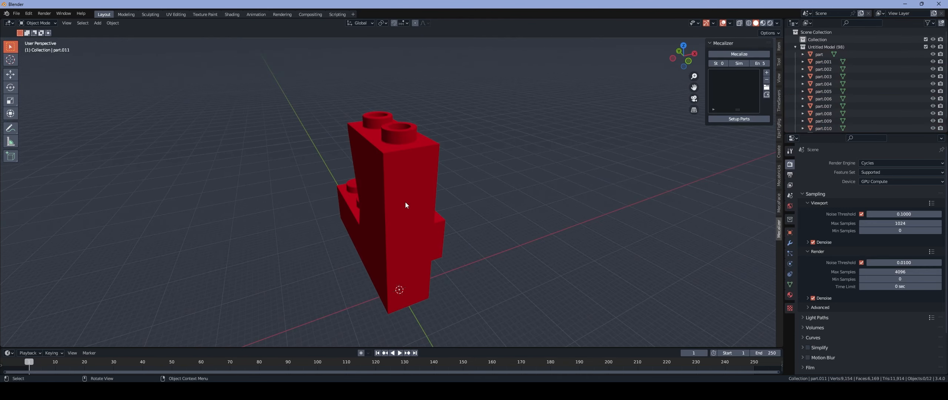
# Select all the parts and import BricksPreset.mbp from the MECALIZER RELEASE folder, restricted to the selected parts
pyautogui.press('a')
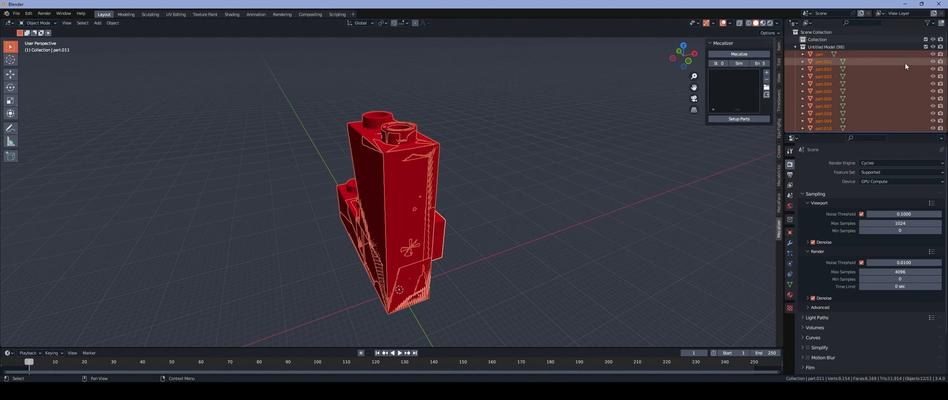
pyautogui.scroll(-1, 906, 67)
pyautogui.scroll(1, 917, 75)
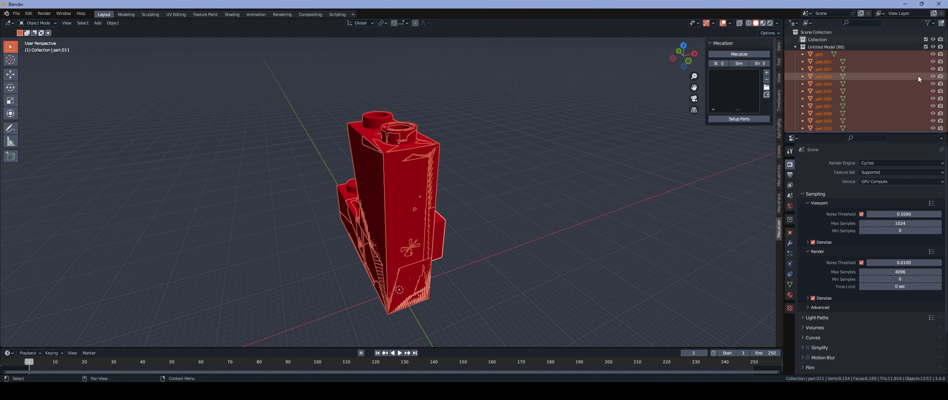
pyautogui.click(768, 91)
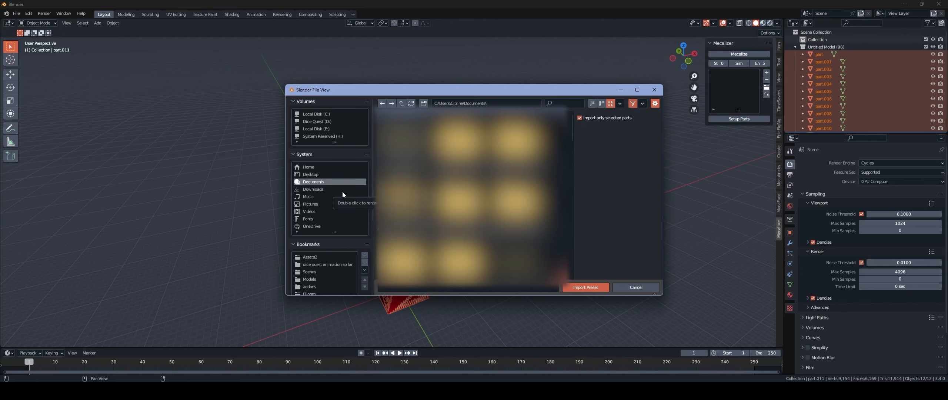
pyautogui.scroll(-2, 464, 197)
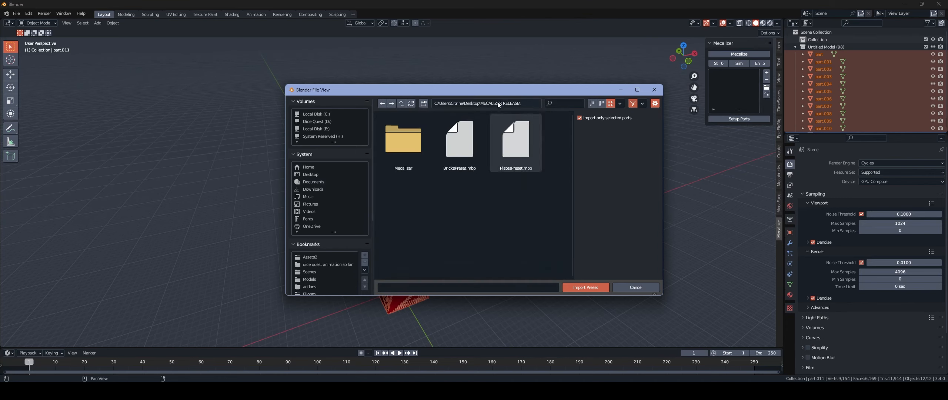
pyautogui.moveTo(478, 94)
pyautogui.mouseDown()
pyautogui.moveTo(315, 127)
pyautogui.moveTo(476, 100)
pyautogui.mouseUp()
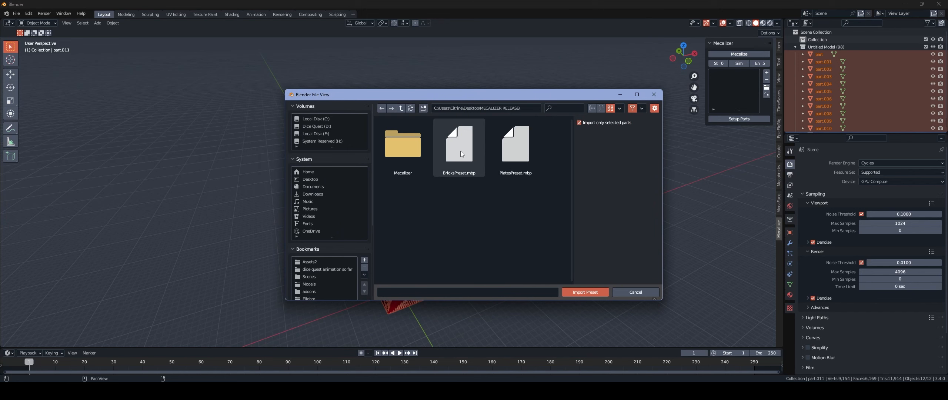
pyautogui.doubleClick(461, 151)
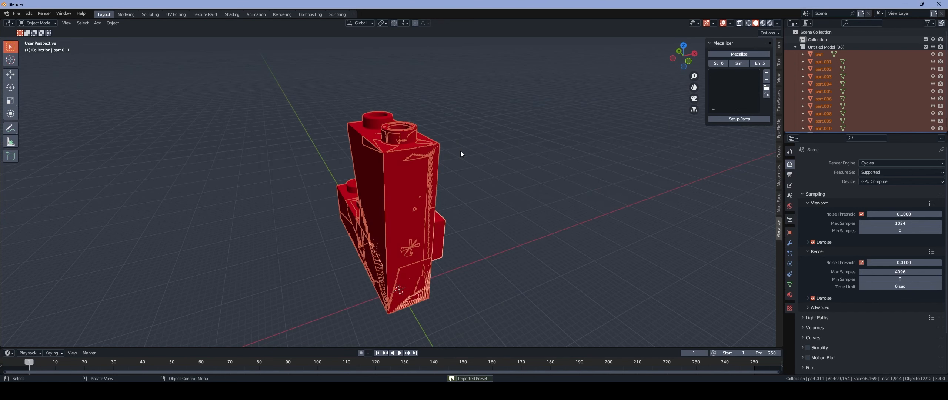
# Examine the layers and the parts list of the imported Bricks preset
pyautogui.click(727, 131)
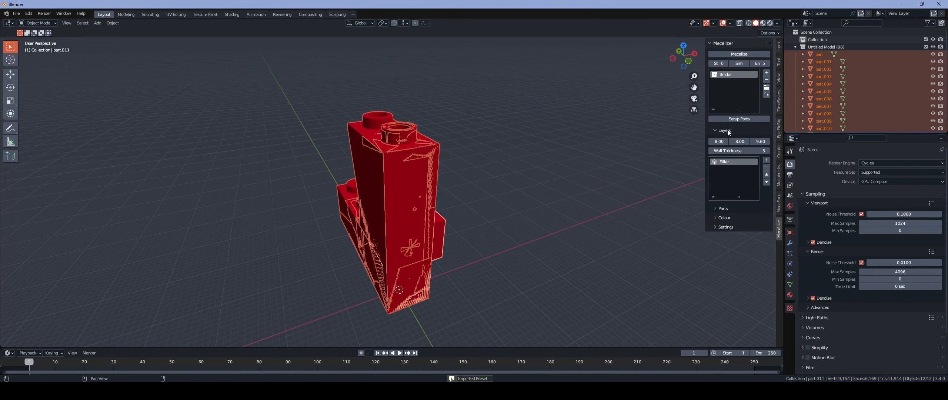
pyautogui.click(735, 210)
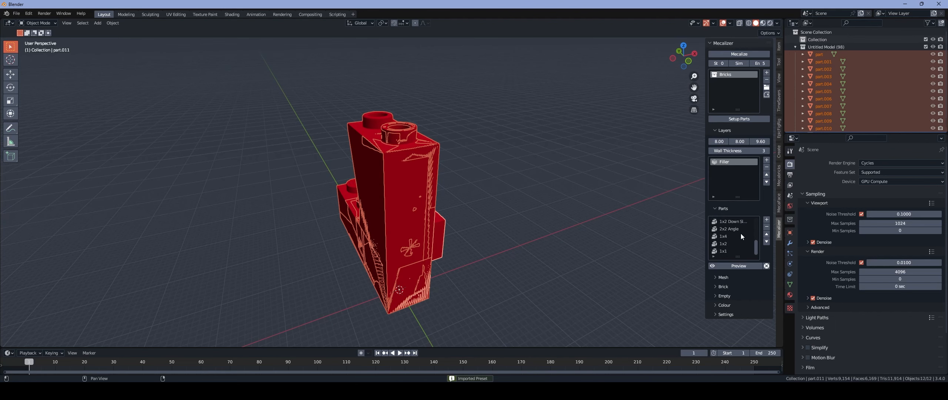
pyautogui.scroll(1, 735, 251)
pyautogui.moveTo(537, 207); pyautogui.dragTo(468, 190, button='middle')
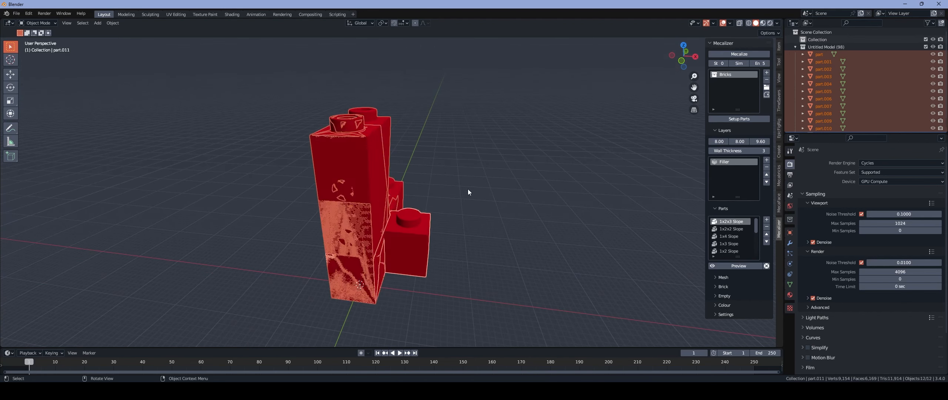
# Hide the imported LEGO parts and add an ico sphere mesh
pyautogui.press('h')
pyautogui.click(97, 23)
pyautogui.moveTo(122, 32)
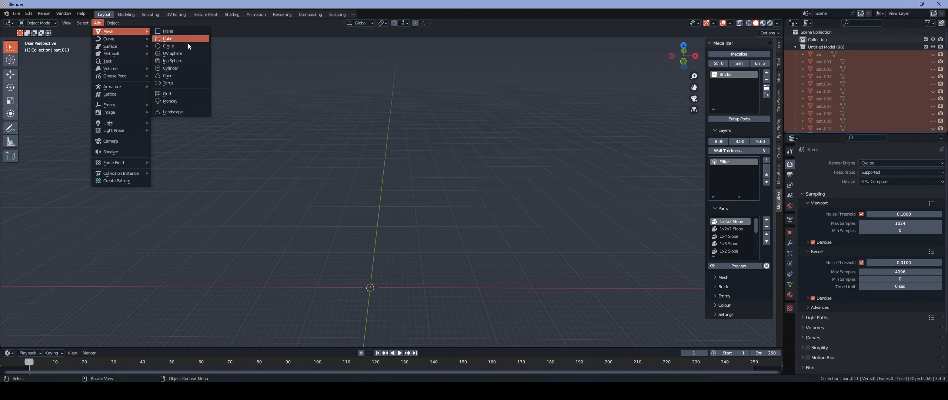
pyautogui.click(176, 63)
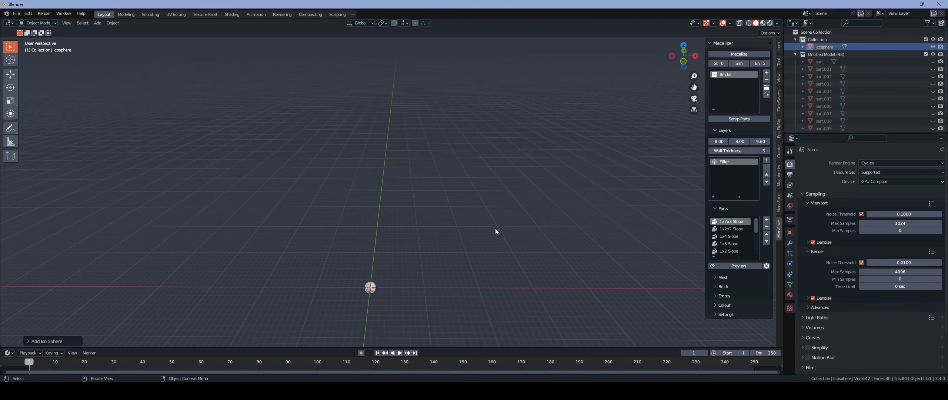
# Scale up the ico sphere and raise it above the origin
pyautogui.moveTo(495, 228); pyautogui.dragTo(538, 232, button='middle')
pyautogui.press('s')
pyautogui.click(246, 191)
pyautogui.press('g')
pyautogui.click(425, 164)
pyautogui.press('s')
pyautogui.click(690, 140)
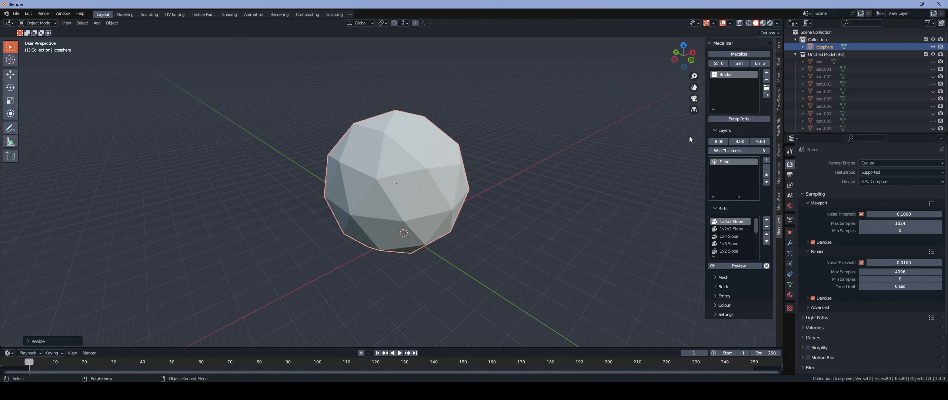
pyautogui.moveTo(539, 164); pyautogui.dragTo(546, 188, button='middle')
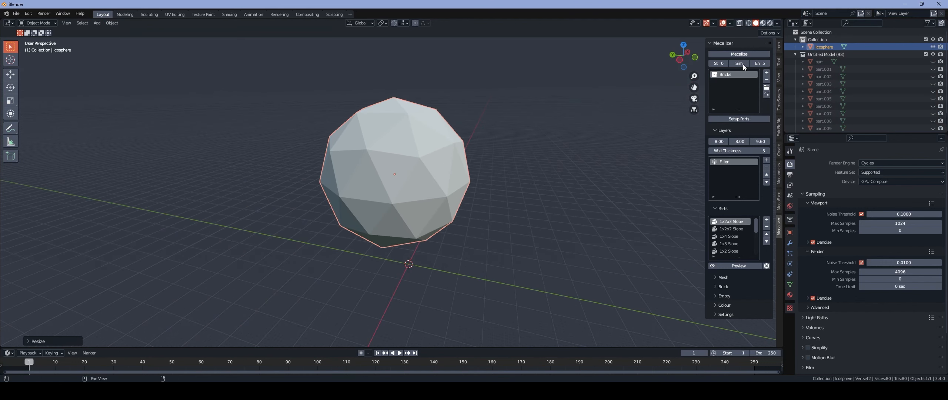
# Mecalize the ico sphere into LEGO bricks using the Bricks preset
pyautogui.click(732, 55)
pyautogui.moveTo(577, 153); pyautogui.dragTo(567, 181, button='middle')
pyautogui.click(394, 118)
pyautogui.press('h')
pyautogui.click(468, 167)
pyautogui.hotkey('ctrl', 'z')
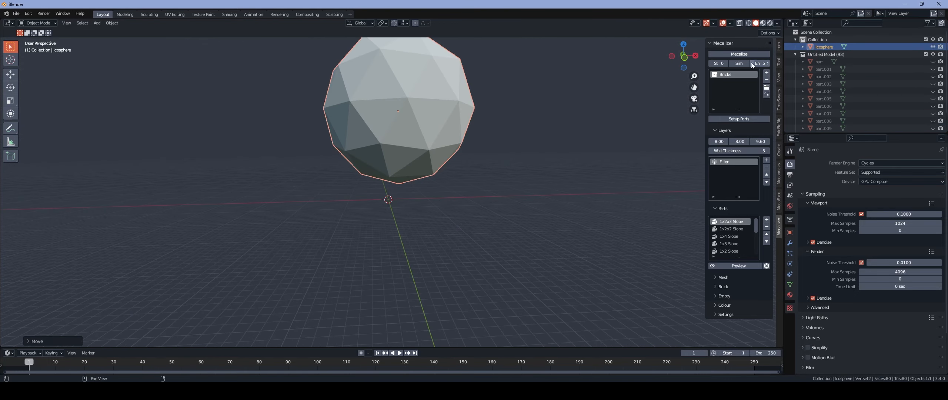
pyautogui.click(747, 55)
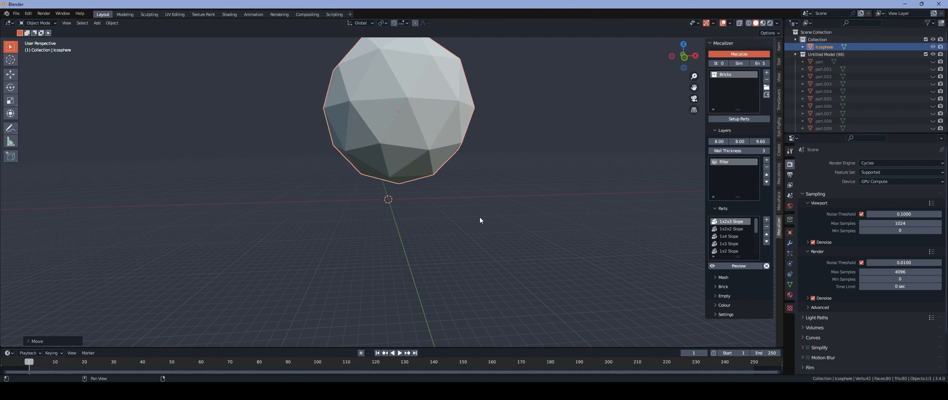
pyautogui.moveTo(507, 217); pyautogui.dragTo(419, 212, button='middle')
pyautogui.click(419, 212)
pyautogui.press('h')
pyautogui.click(435, 207)
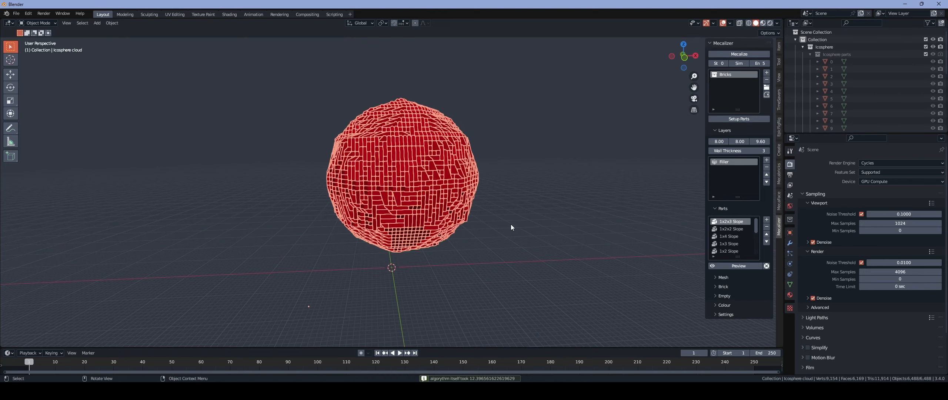
# Examine the surface of the brick-built sphere from several sides and close up
pyautogui.click(511, 224)
pyautogui.moveTo(512, 224); pyautogui.dragTo(581, 244, button='middle')
pyautogui.scroll(2, 581, 243)
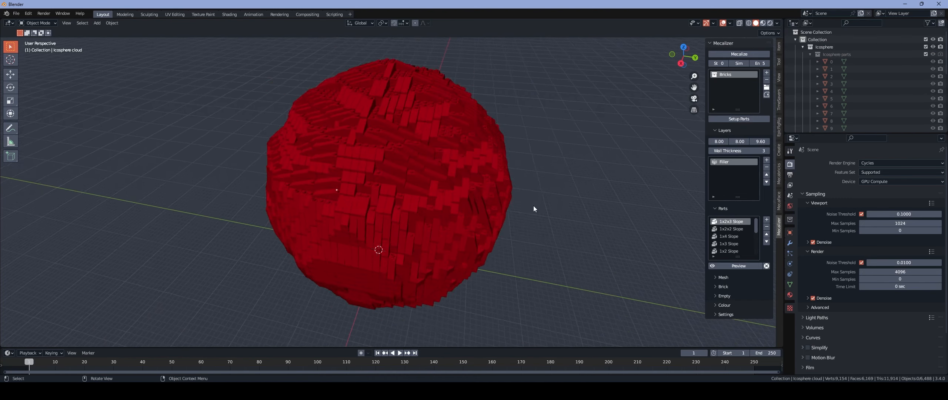
pyautogui.moveTo(534, 206); pyautogui.dragTo(358, 229, button='middle')
pyautogui.scroll(4, 474, 198)
pyautogui.scroll(-2, 445, 197)
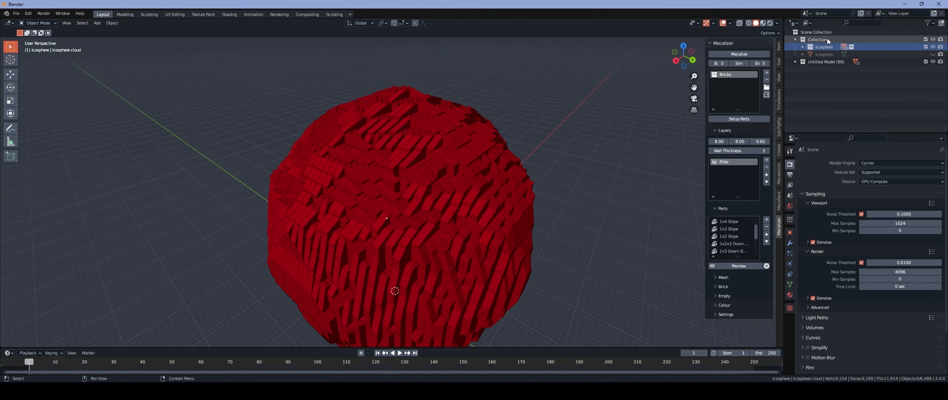
# Delete the generated Icosphere brick collection with its hierarchy, and delete the original ico sphere
pyautogui.rightClick(819, 47)
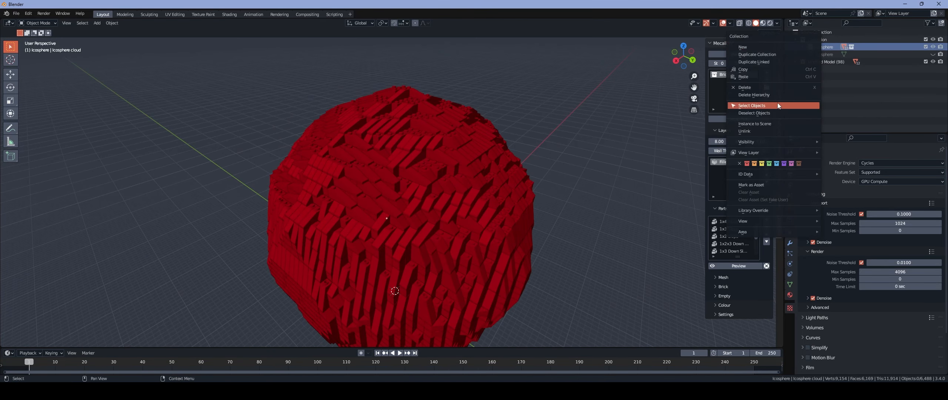
pyautogui.click(763, 95)
pyautogui.click(933, 47)
pyautogui.click(825, 47)
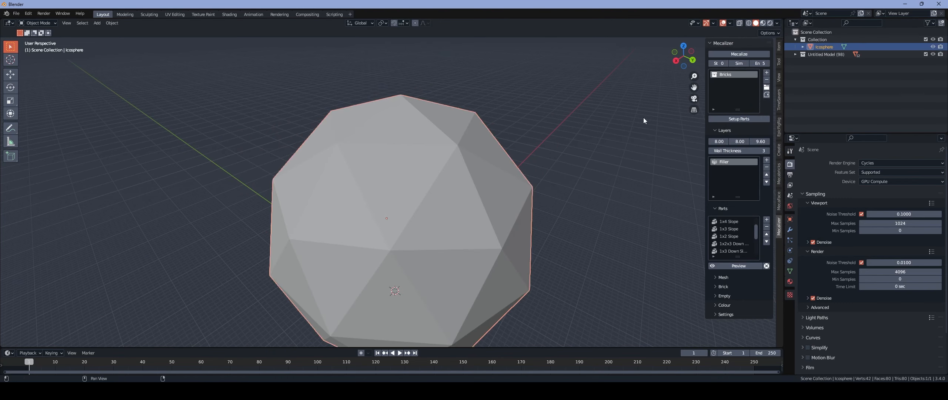
pyautogui.scroll(-3, 519, 137)
pyautogui.press('Delete')
# Add a Landscape mesh and scale it by 50
pyautogui.click(100, 23)
pyautogui.moveTo(108, 31)
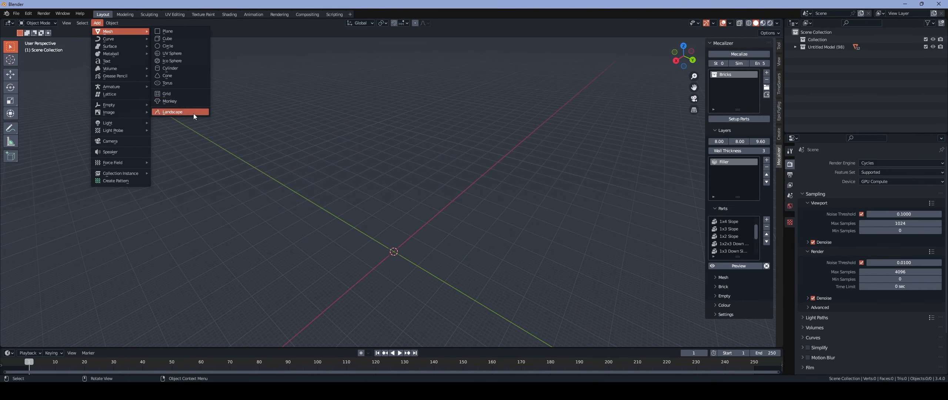
pyautogui.click(195, 114)
pyautogui.write('s')
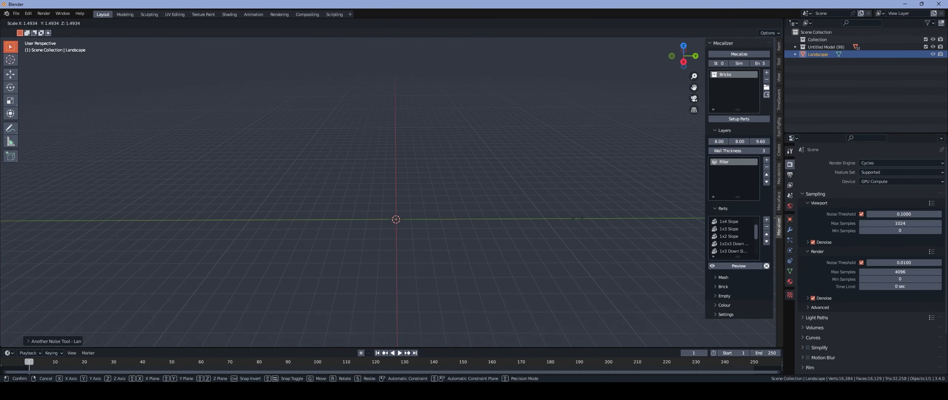
pyautogui.write('50')
pyautogui.press('Return')
# Show the first LEGO part as a size reference and scale the landscape up further
pyautogui.click(796, 47)
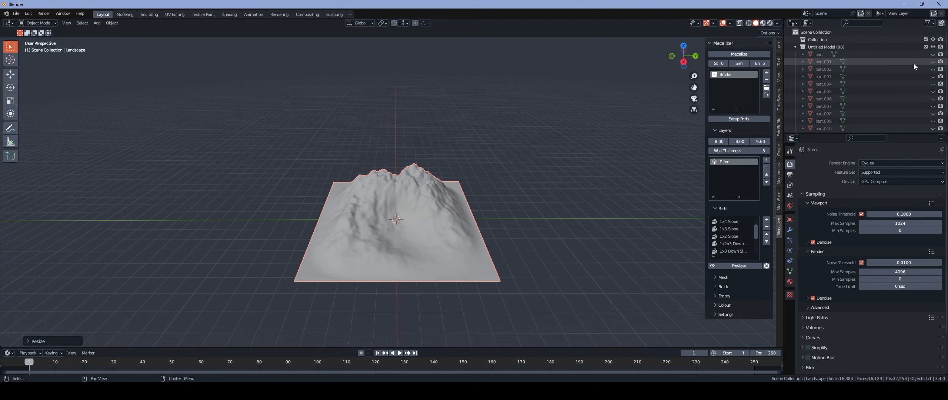
pyautogui.moveTo(437, 215); pyautogui.dragTo(426, 149, button='middle')
pyautogui.scroll(5, 431, 240)
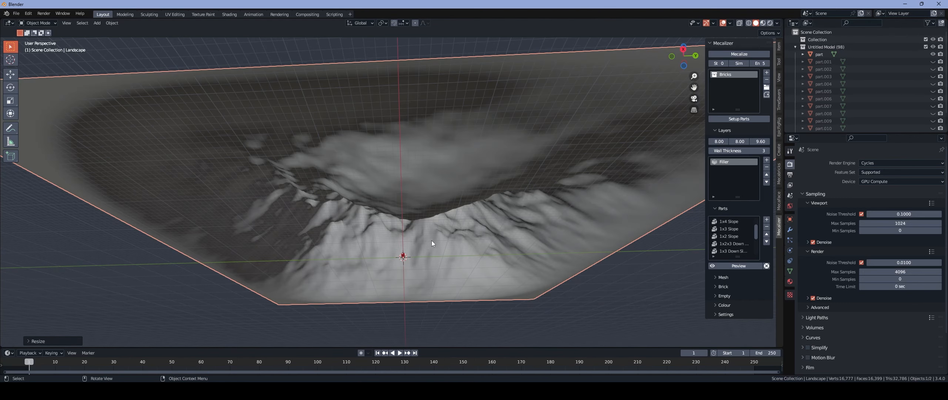
pyautogui.press('s')
pyautogui.click(495, 259)
pyautogui.scroll(5, 661, 246)
pyautogui.keyDown('shift'); pyautogui.moveTo(667, 302); pyautogui.dragTo(449, 209, button='middle'); pyautogui.keyUp('shift')
# Extrude all of the landscape mesh's faces downward to give the terrain thickness
pyautogui.press('Tab')
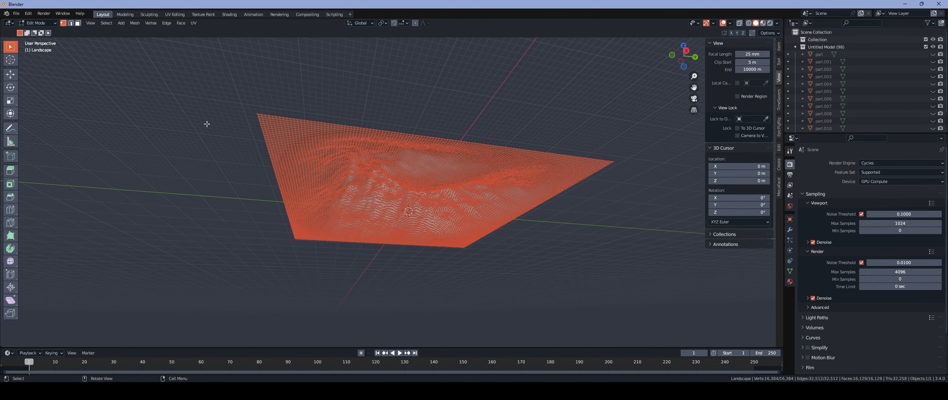
pyautogui.hotkey('alt', 'a')
pyautogui.click(71, 22)
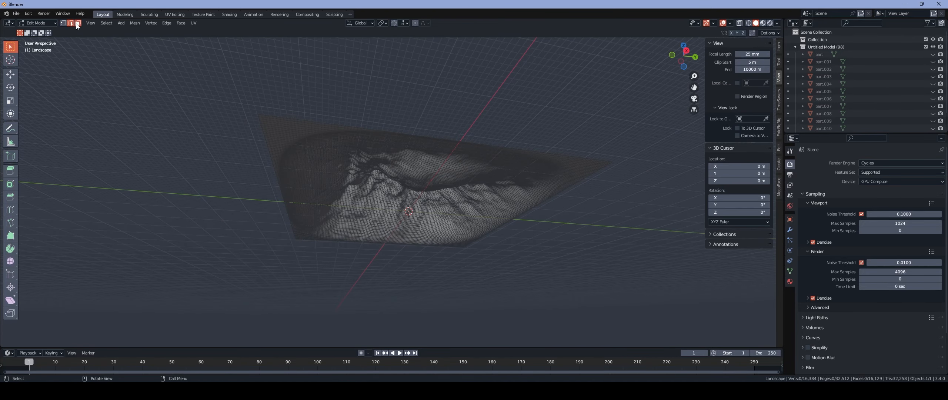
pyautogui.moveTo(318, 138); pyautogui.dragTo(449, 165, button='middle')
pyautogui.press('a')
pyautogui.press('e')
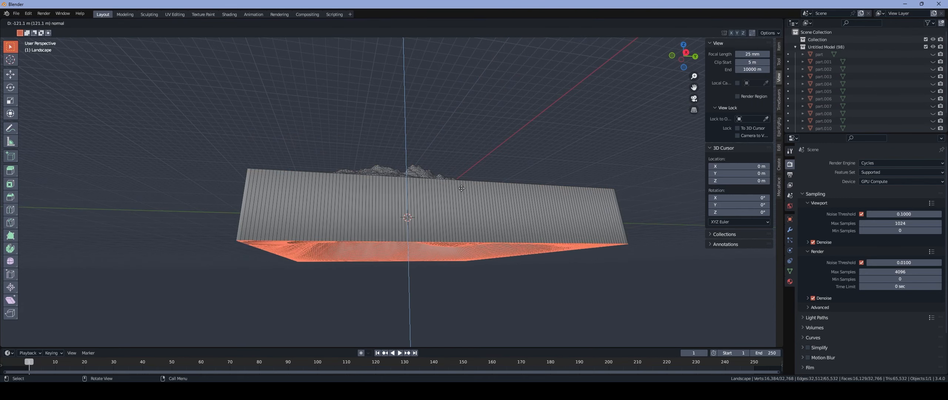
pyautogui.click(462, 183)
# Flatten the extruded underside by scaling it to 0 on Z and raise it to leave a thin base beneath the terrain
pyautogui.press('z')
pyautogui.press('Escape')
pyautogui.press('s')
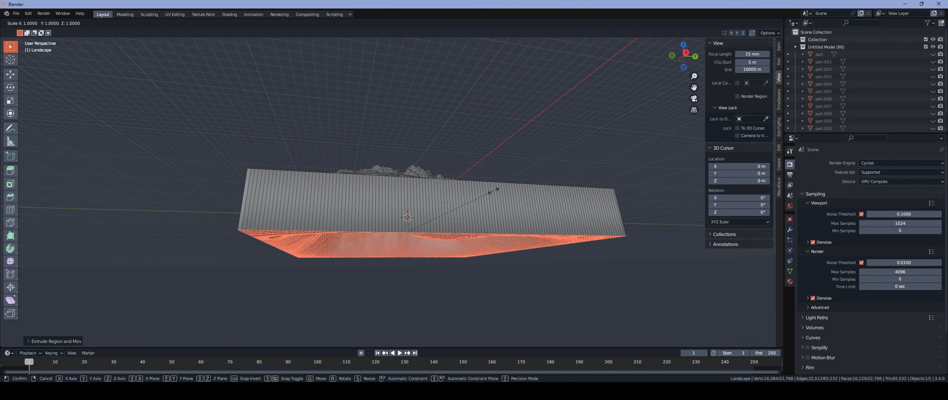
pyautogui.press('z')
pyautogui.press('0')
pyautogui.click(494, 192)
pyautogui.press('g')
pyautogui.press('z')
pyautogui.moveTo(497, 192); pyautogui.dragTo(485, 204, button='middle')
pyautogui.click(513, 194)
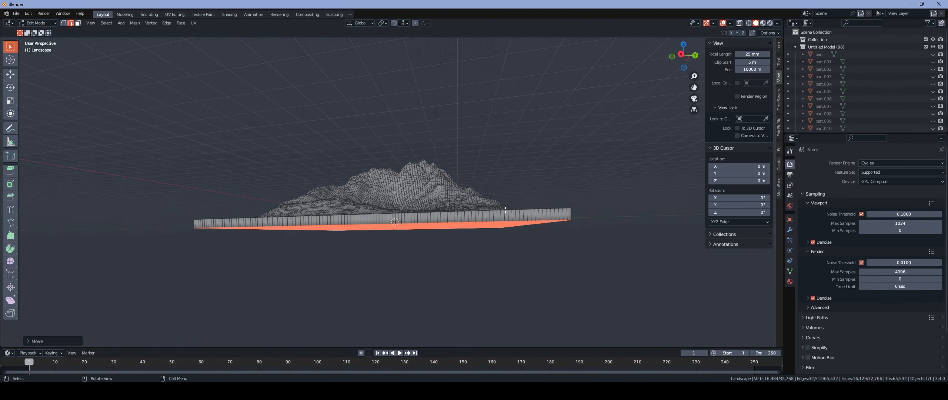
pyautogui.press('Tab')
# Mecalize the landscape with the Bricks preset and inspect the resulting brick mountain
pyautogui.moveTo(592, 198); pyautogui.dragTo(594, 225, button='middle')
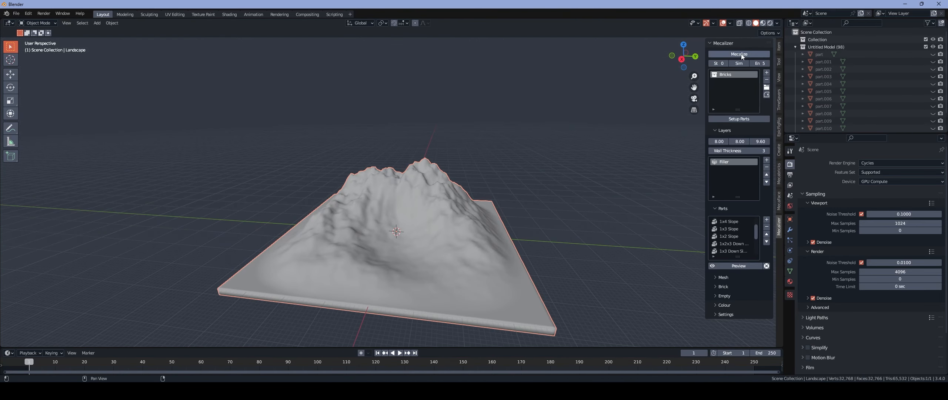
pyautogui.click(741, 55)
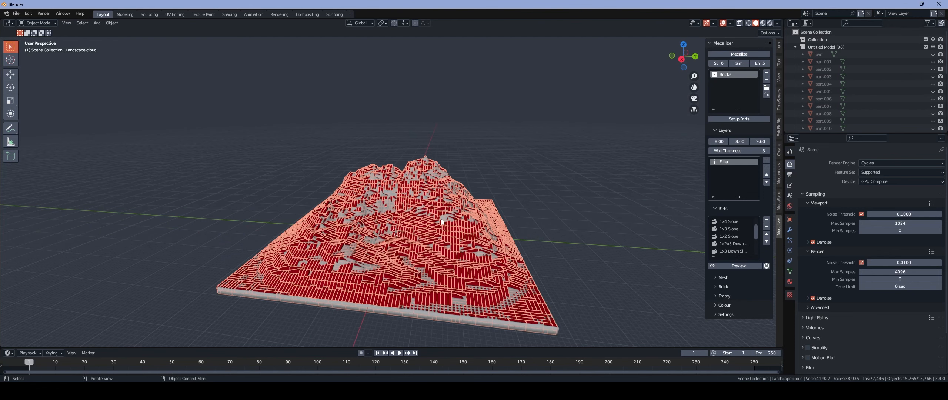
pyautogui.scroll(5, 469, 240)
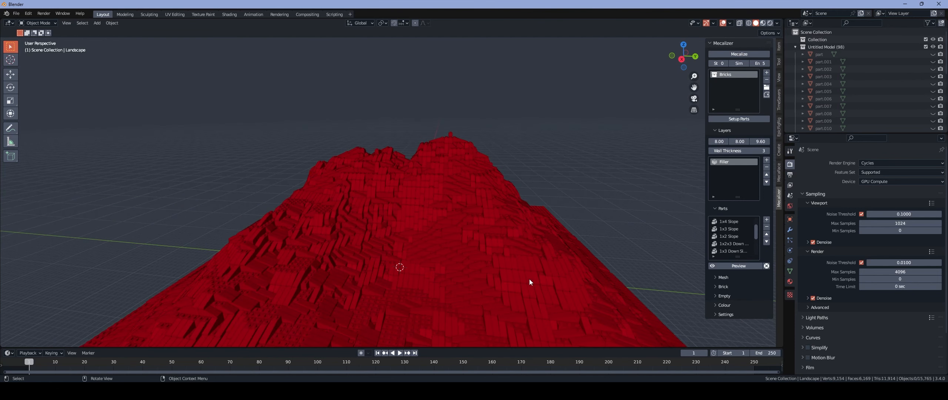
pyautogui.moveTo(502, 262); pyautogui.dragTo(536, 263, button='middle')
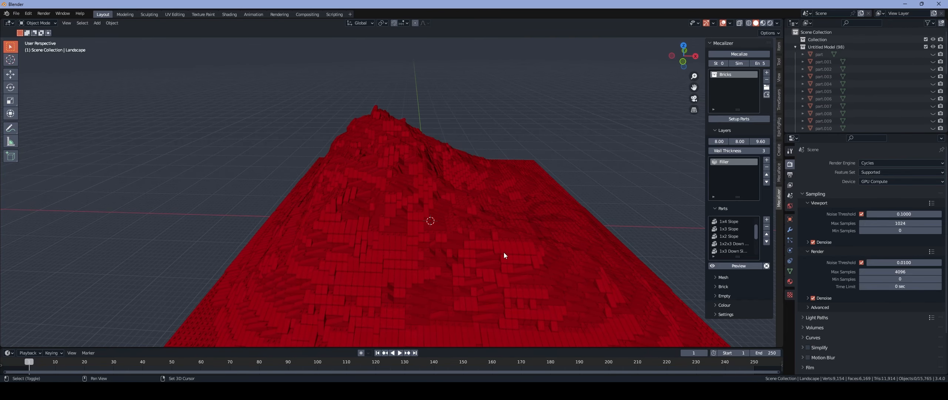
# Turn on the scene statistics overlay and view the brick landscape up close and as a whole
pyautogui.hotkey('ctrl', 'z')
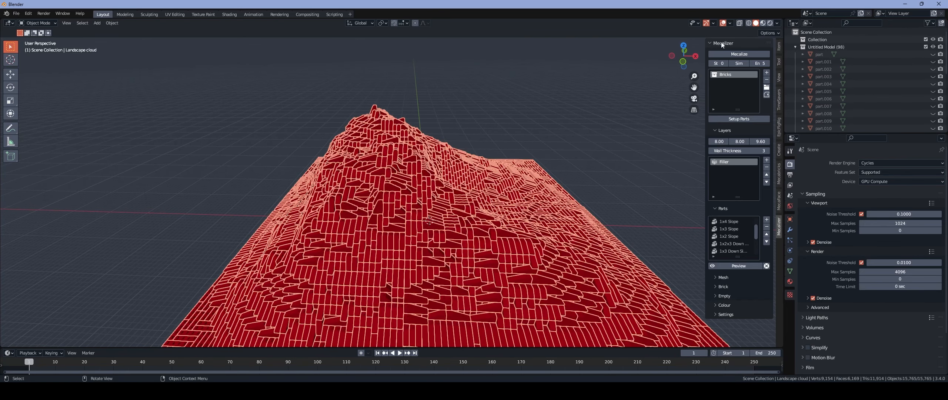
pyautogui.click(731, 23)
pyautogui.click(696, 84)
pyautogui.moveTo(72, 70); pyautogui.dragTo(165, 113, button='middle')
pyautogui.scroll(3, 469, 179)
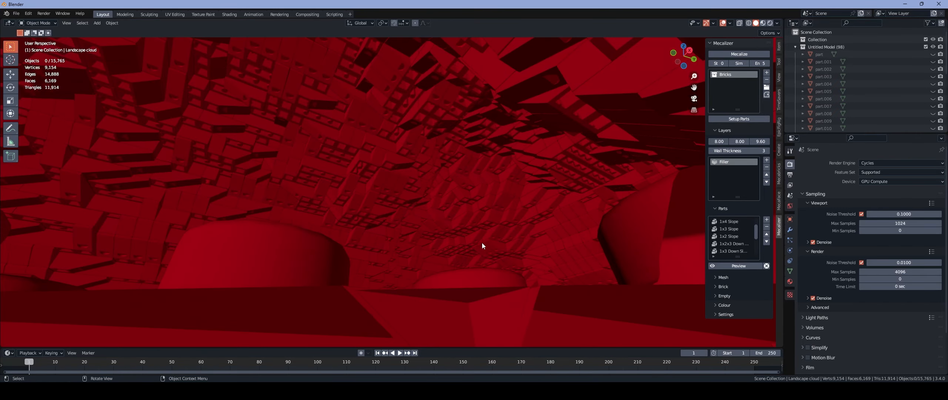
pyautogui.moveTo(482, 244); pyautogui.dragTo(351, 251, button='middle')
pyautogui.moveTo(410, 170)
pyautogui.mouseDown(button='middle')
pyautogui.moveTo(434, 190)
pyautogui.moveTo(427, 213)
pyautogui.mouseUp(button='middle')
pyautogui.scroll(-6, 427, 213)
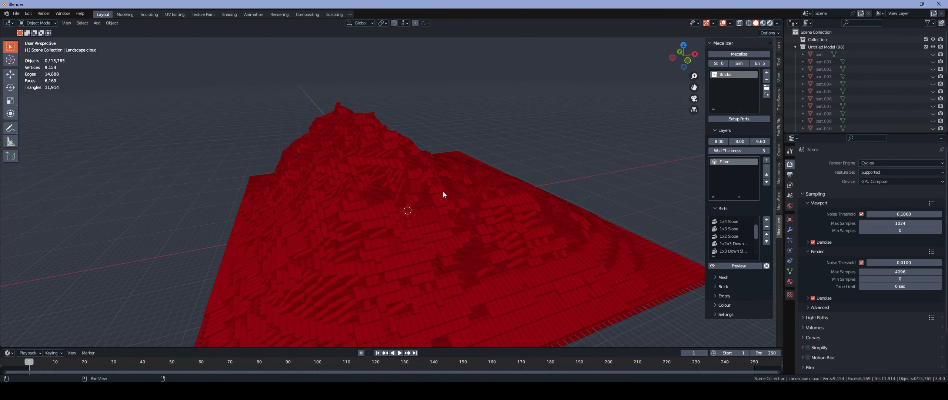
# Preview the brick landscape in rendered shading and switch its lighting to a different built-in HDRI
pyautogui.click(771, 23)
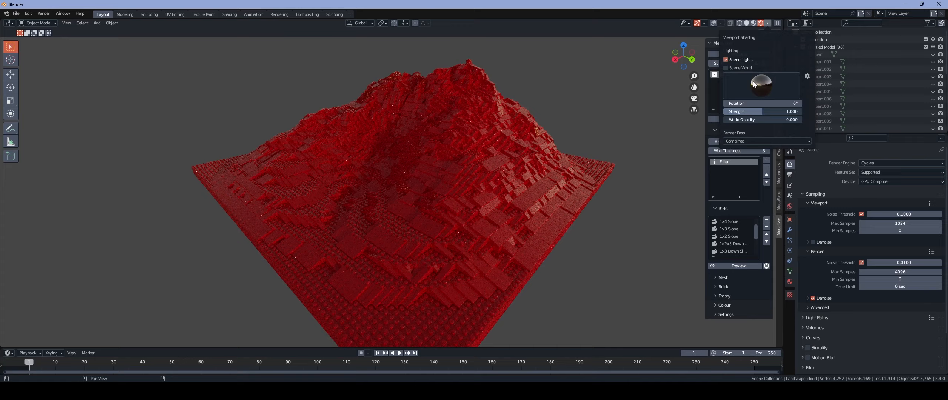
pyautogui.click(762, 85)
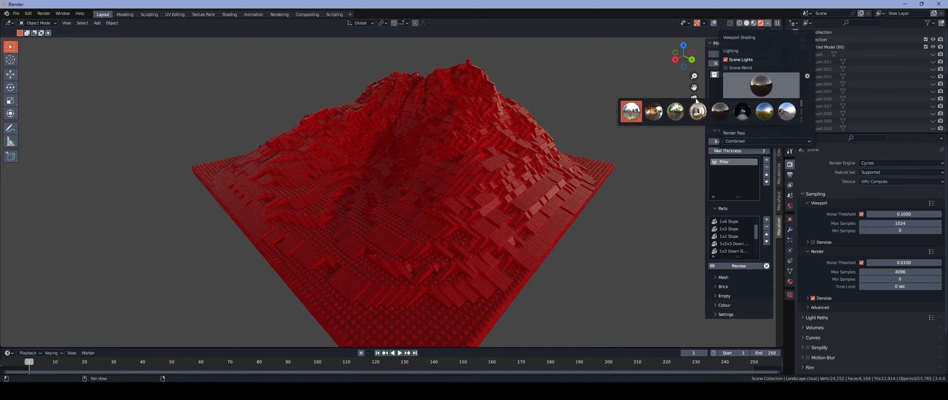
pyautogui.click(658, 111)
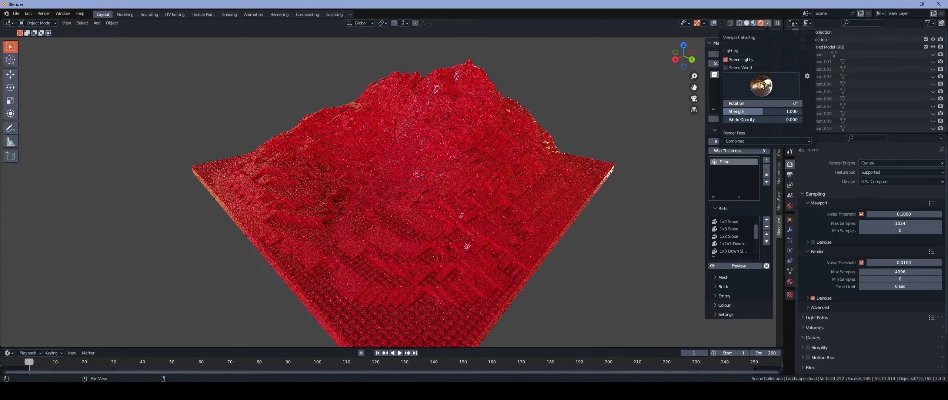
pyautogui.click(761, 85)
pyautogui.click(673, 114)
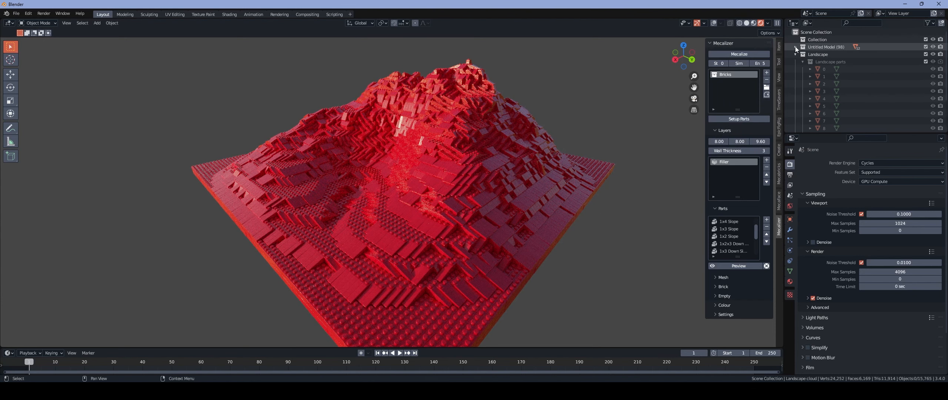
# Delete the generated Landscape brick collection with its hierarchy, keeping the original mesh
pyautogui.moveTo(638, 378)
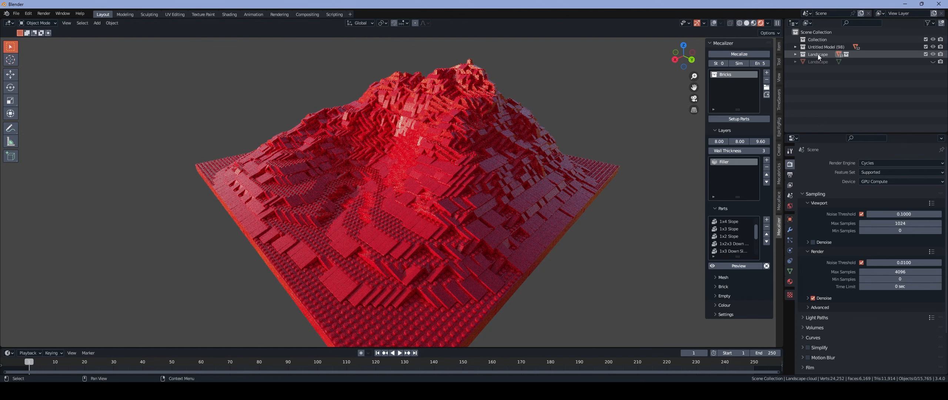
pyautogui.rightClick(818, 57)
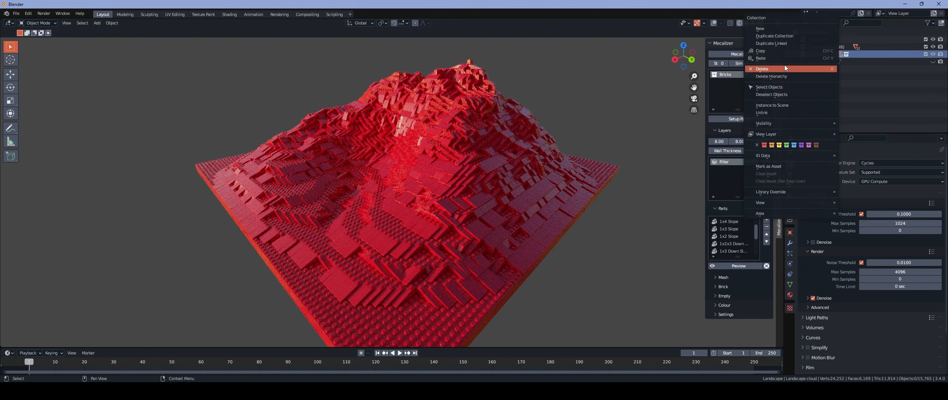
pyautogui.click(781, 77)
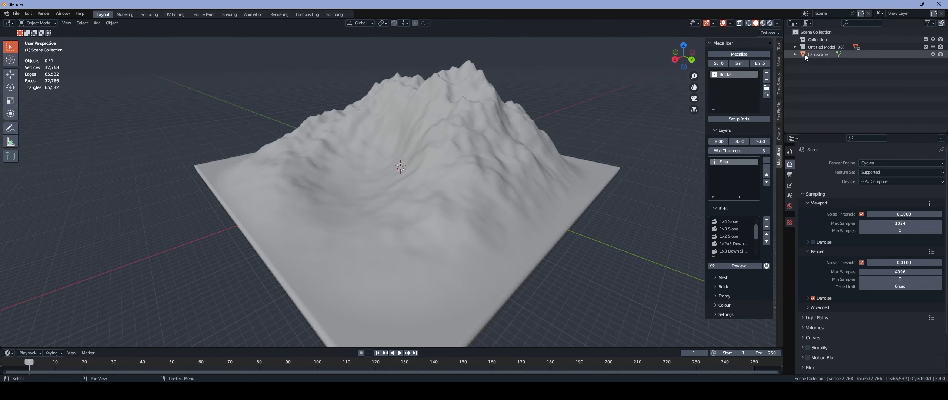
# Put the landscape mesh into Vertex Paint mode and show its colour attributes
pyautogui.scroll(-3, 427, 202)
pyautogui.hotkey('ctrl', 'Tab')
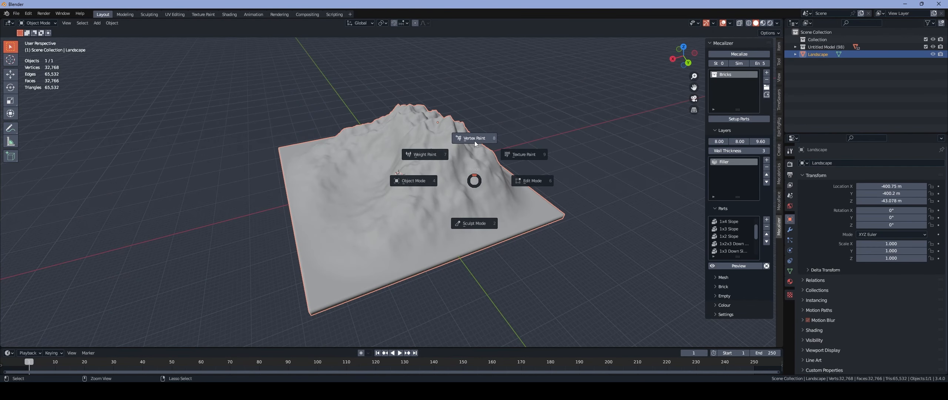
pyautogui.click(477, 139)
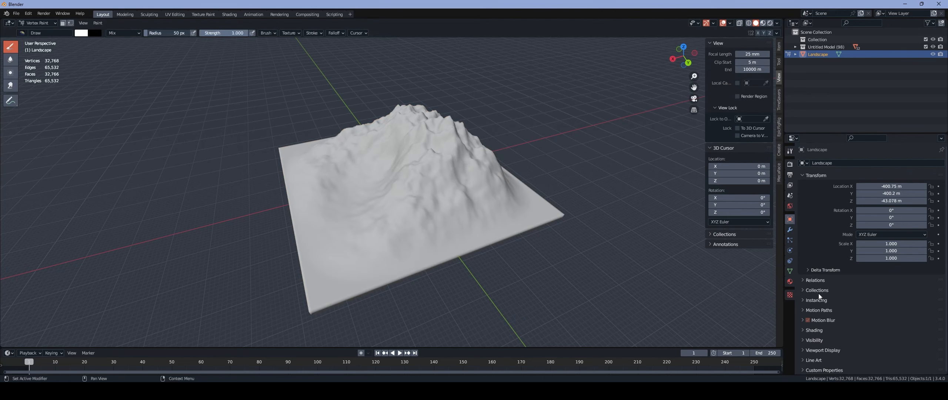
pyautogui.click(790, 271)
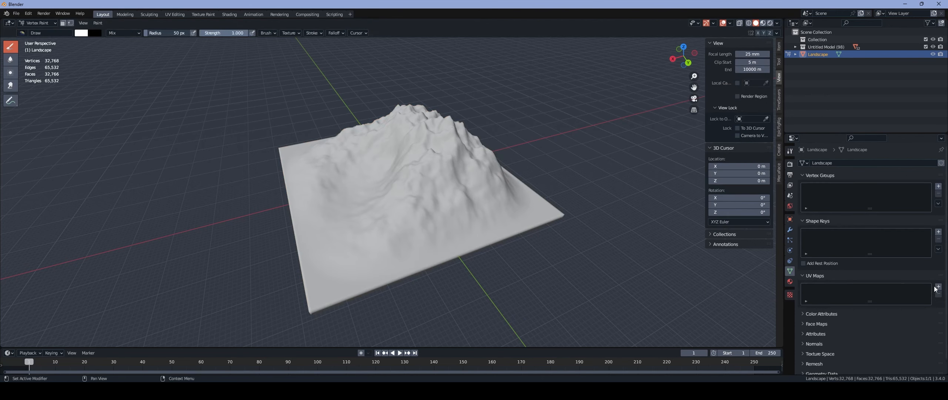
pyautogui.click(821, 282)
pyautogui.click(826, 288)
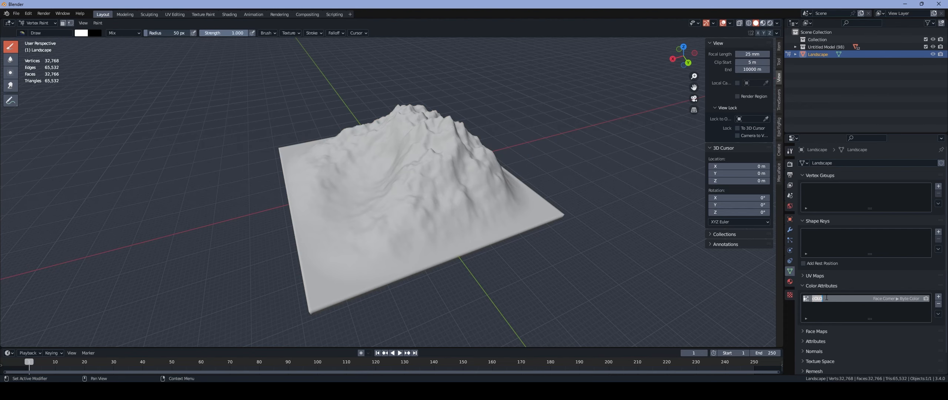
# Try a light orange brush stroke across the landscape and undo it
pyautogui.moveTo(592, 252); pyautogui.dragTo(549, 224, button='middle')
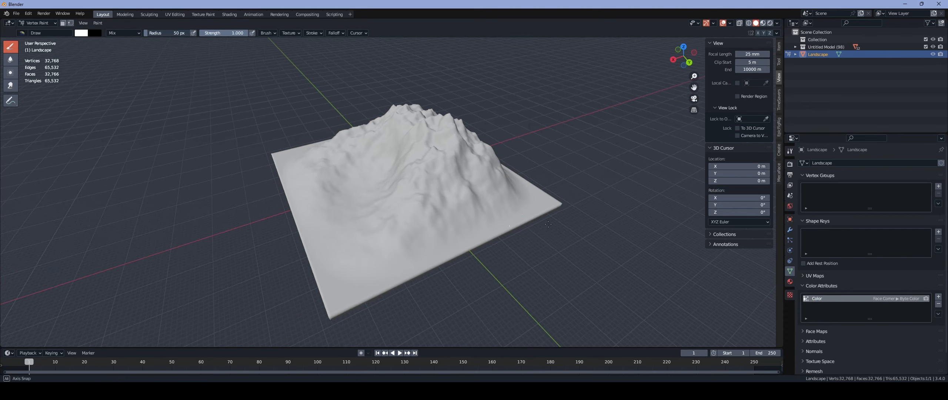
pyautogui.scroll(-2, 387, 204)
pyautogui.click(274, 34)
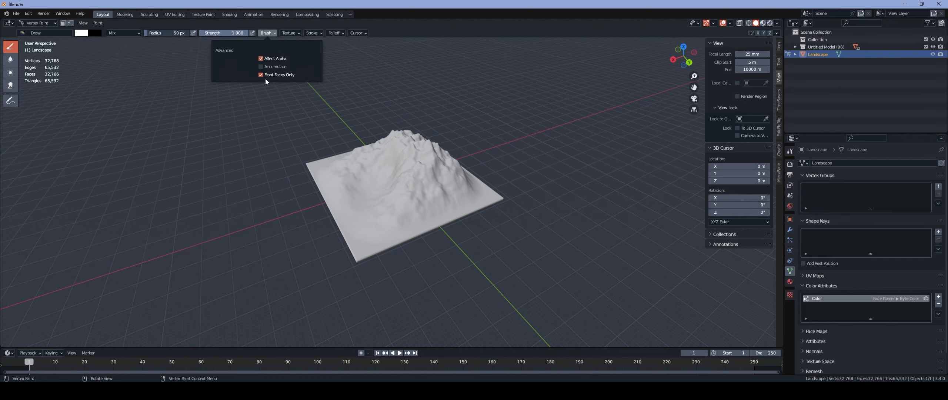
pyautogui.scroll(3, 445, 195)
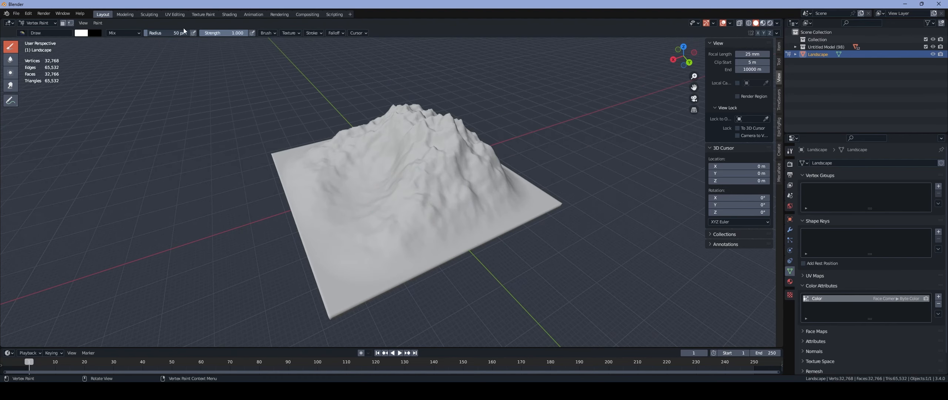
pyautogui.click(86, 35)
pyautogui.moveTo(103, 86); pyautogui.dragTo(99, 84)
pyautogui.moveTo(349, 232)
pyautogui.mouseDown()
pyautogui.moveTo(403, 202)
pyautogui.moveTo(478, 189)
pyautogui.mouseUp()
pyautogui.hotkey('ctrl', 'z')
# Turn the timeline area into an Image Editor and enlarge it for a colour reference
pyautogui.click(8, 353)
pyautogui.click(27, 288)
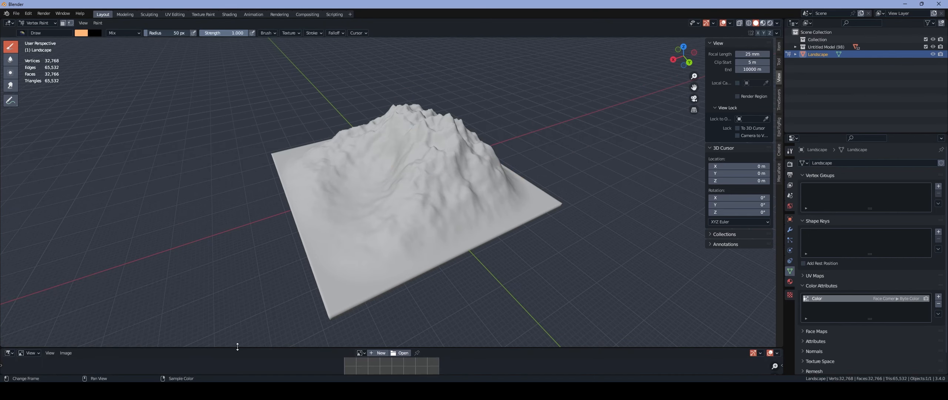
pyautogui.moveTo(238, 347); pyautogui.dragTo(238, 246)
# Scale the landscape in Object Mode and return it to Vertex Paint mode
pyautogui.press('Tab')
pyautogui.moveTo(470, 152)
pyautogui.mouseDown(button='middle')
pyautogui.moveTo(511, 156)
pyautogui.moveTo(472, 140)
pyautogui.moveTo(442, 142)
pyautogui.moveTo(464, 152)
pyautogui.mouseUp(button='middle')
pyautogui.press('Tab')
pyautogui.hotkey('ctrl', 'Tab')
pyautogui.click(420, 156)
pyautogui.press('s')
pyautogui.click(534, 142)
pyautogui.scroll(2, 472, 140)
pyautogui.scroll(-1, 472, 139)
pyautogui.press('Tab')
pyautogui.press('Tab')
pyautogui.hotkey('ctrl', 'Tab')
pyautogui.click(463, 109)
# Open the palette image cccccc.png in the Image Editor and frame its colour swatches
pyautogui.click(397, 251)
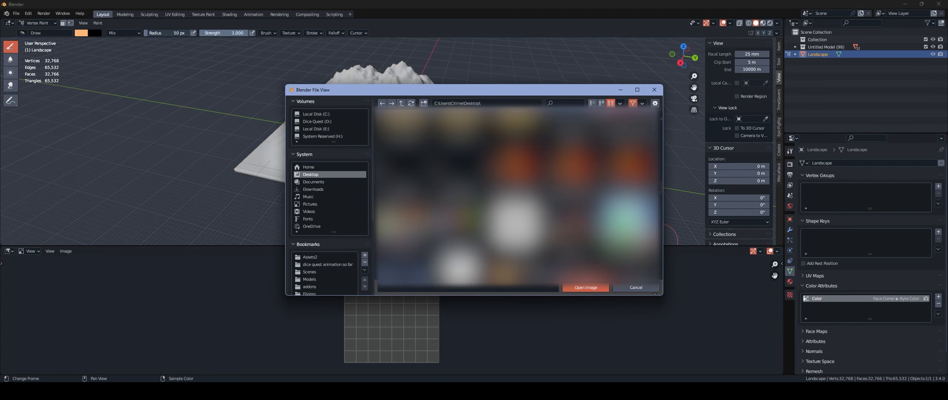
pyautogui.doubleClick(412, 224)
pyautogui.scroll(3, 432, 202)
pyautogui.moveTo(437, 194); pyautogui.dragTo(440, 200, button='middle')
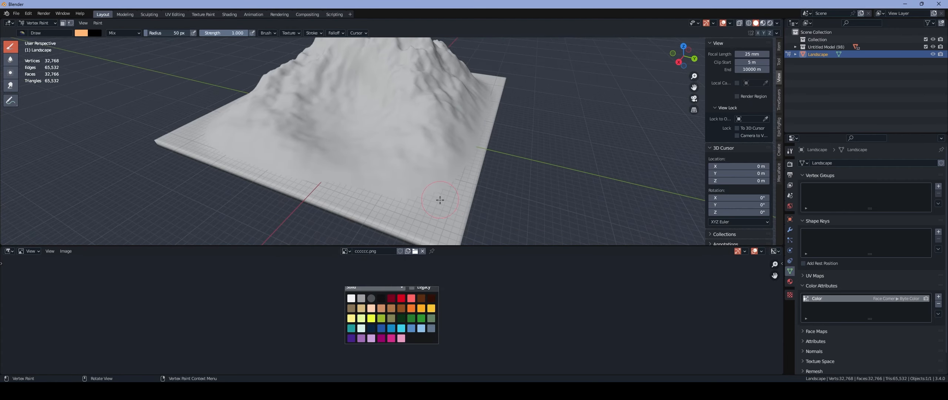
pyautogui.scroll(2, 435, 316)
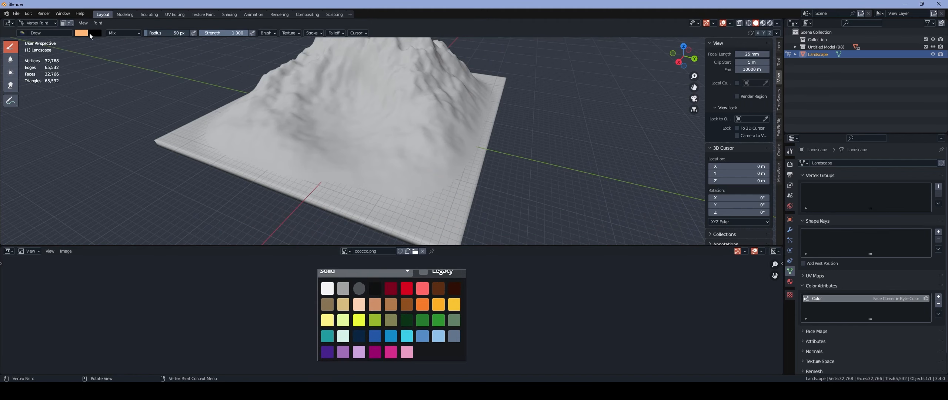
# Sample the brown swatch from the palette image, adjust the brush falloff, and paint the whole landscape brown
pyautogui.click(79, 33)
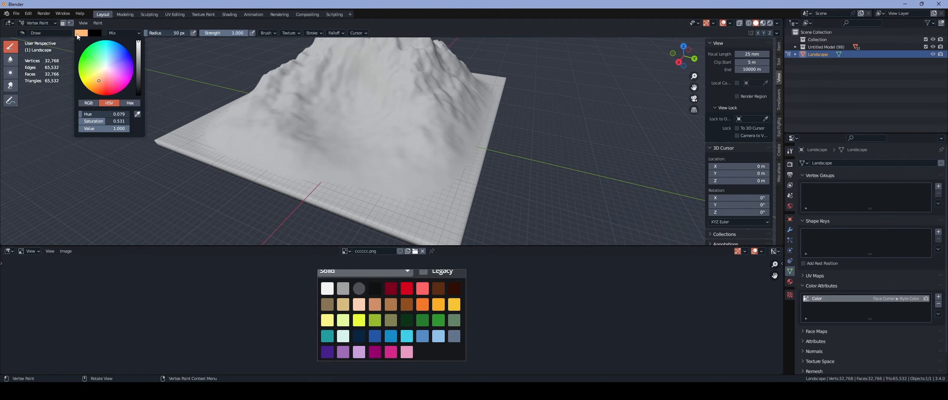
pyautogui.click(138, 115)
pyautogui.click(392, 304)
pyautogui.scroll(-3, 377, 156)
pyautogui.moveTo(370, 145); pyautogui.dragTo(392, 149, button='middle')
pyautogui.moveTo(385, 146)
pyautogui.mouseDown()
pyautogui.moveTo(302, 148)
pyautogui.moveTo(314, 127)
pyautogui.moveTo(417, 206)
pyautogui.mouseUp()
pyautogui.click(335, 34)
pyautogui.moveTo(417, 185); pyautogui.dragTo(493, 167, button='middle')
pyautogui.moveTo(378, 193); pyautogui.dragTo(460, 131)
pyautogui.moveTo(460, 132); pyautogui.dragTo(504, 118, button='middle')
pyautogui.moveTo(445, 96); pyautogui.dragTo(332, 148)
pyautogui.moveTo(332, 149); pyautogui.dragTo(133, 120, button='middle')
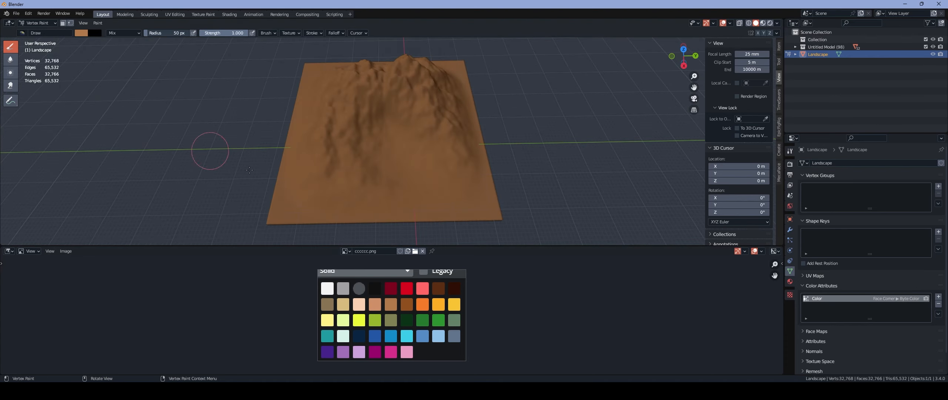
# Sample the green swatch and paint the flat ground around the mountain green with a 30 px brush
pyautogui.click(81, 33)
pyautogui.click(423, 321)
pyautogui.moveTo(333, 112); pyautogui.dragTo(355, 141, button='middle')
pyautogui.moveTo(358, 135); pyautogui.dragTo(387, 143)
pyautogui.moveTo(388, 166); pyautogui.dragTo(387, 127, button='middle')
pyautogui.hotkey('ctrl', 'z')
pyautogui.moveTo(316, 113); pyautogui.dragTo(326, 152)
pyautogui.moveTo(334, 141); pyautogui.dragTo(388, 181, button='middle')
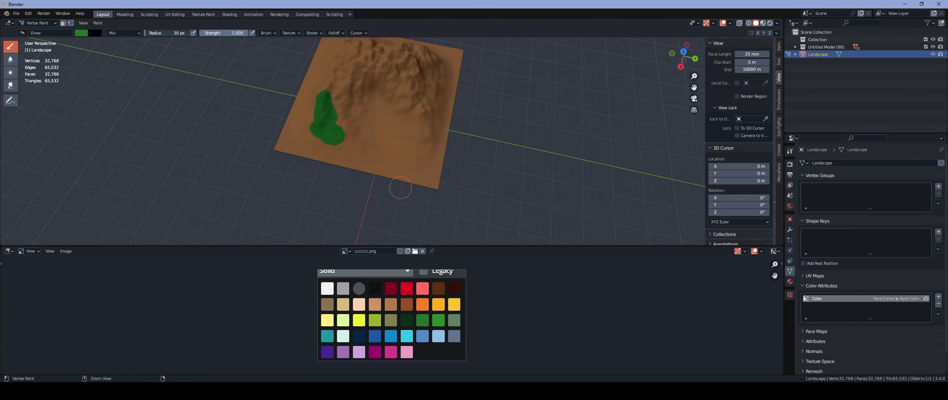
pyautogui.moveTo(371, 166); pyautogui.dragTo(431, 137)
pyautogui.moveTo(431, 137); pyautogui.dragTo(393, 118, button='middle')
pyautogui.moveTo(398, 152); pyautogui.dragTo(388, 139)
pyautogui.moveTo(388, 139)
pyautogui.mouseDown(button='middle')
pyautogui.moveTo(437, 126)
pyautogui.moveTo(463, 148)
pyautogui.mouseUp(button='middle')
pyautogui.moveTo(370, 137); pyautogui.dragTo(356, 103)
pyautogui.moveTo(356, 111); pyautogui.dragTo(385, 148, button='middle')
pyautogui.scroll(3, 385, 149)
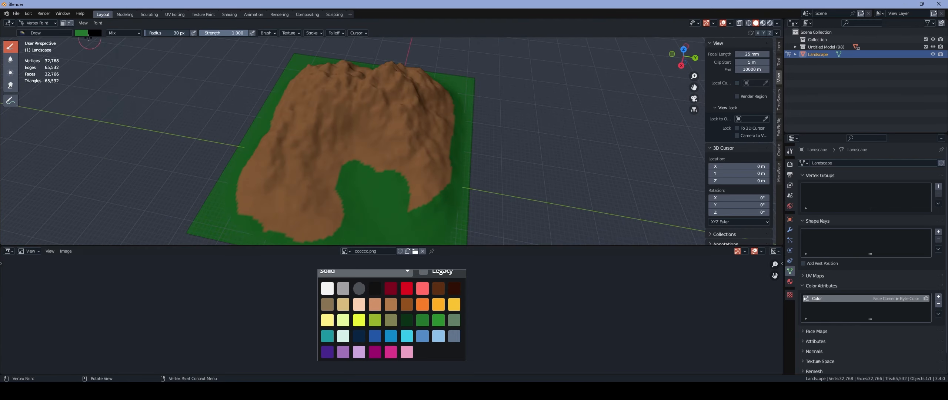
# Sample the light brown swatch, paint patches on the mountain slopes, and return to Object Mode
pyautogui.click(81, 33)
pyautogui.click(375, 304)
pyautogui.moveTo(289, 126); pyautogui.dragTo(288, 176)
pyautogui.hotkey('ctrl', 'z')
pyautogui.moveTo(356, 111); pyautogui.dragTo(393, 156, button='middle')
pyautogui.moveTo(393, 159); pyautogui.dragTo(394, 189)
pyautogui.moveTo(393, 167); pyautogui.dragTo(443, 134, button='middle')
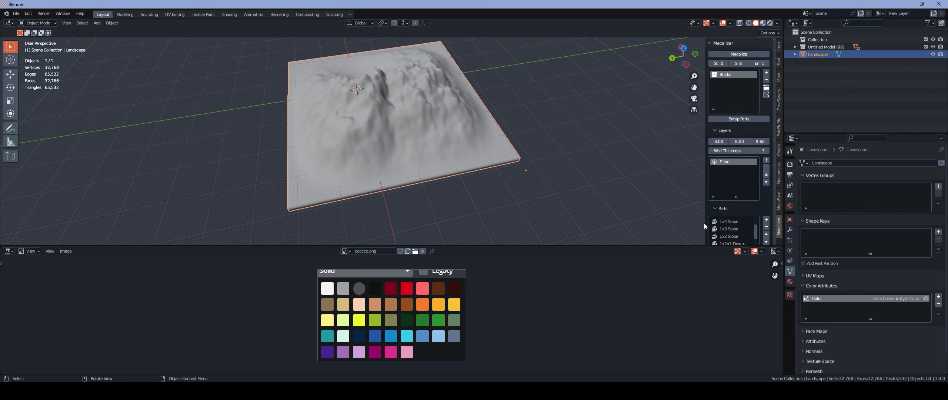
# Collapse the Layers settings of the Bricks preset and expand its Colour settings with the vertex colours option
pyautogui.scroll(-2, 450, 115)
pyautogui.moveTo(450, 115); pyautogui.dragTo(589, 107, button='middle')
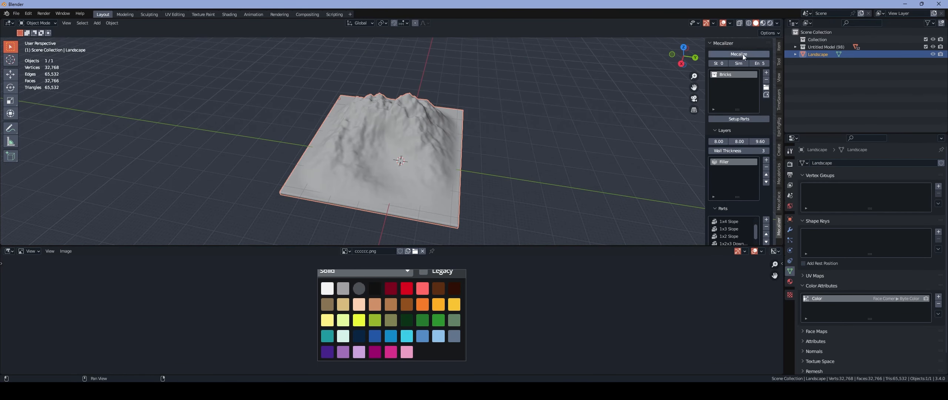
pyautogui.scroll(-5, 741, 111)
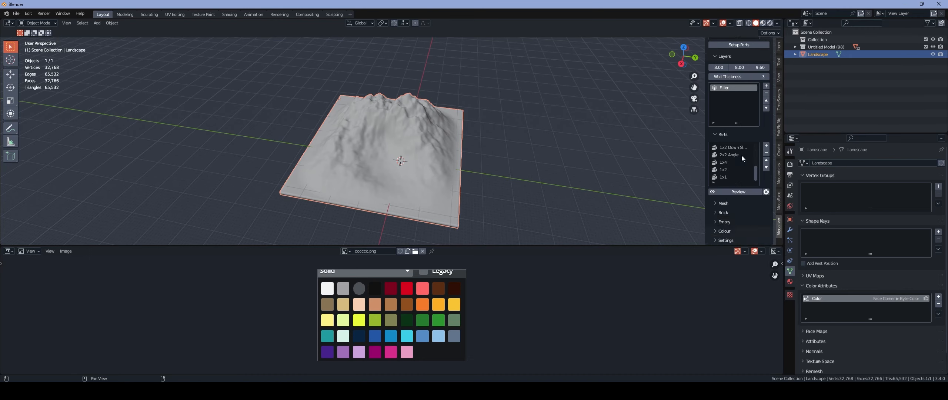
pyautogui.scroll(3, 742, 156)
pyautogui.scroll(1, 735, 212)
pyautogui.click(736, 71)
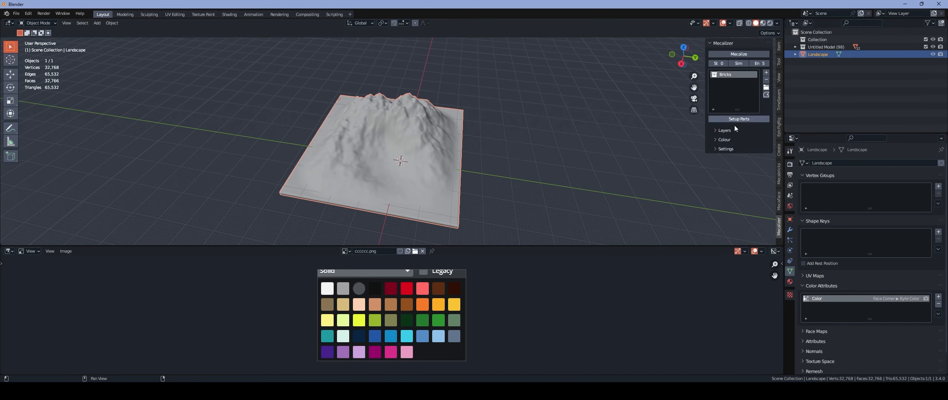
pyautogui.click(729, 139)
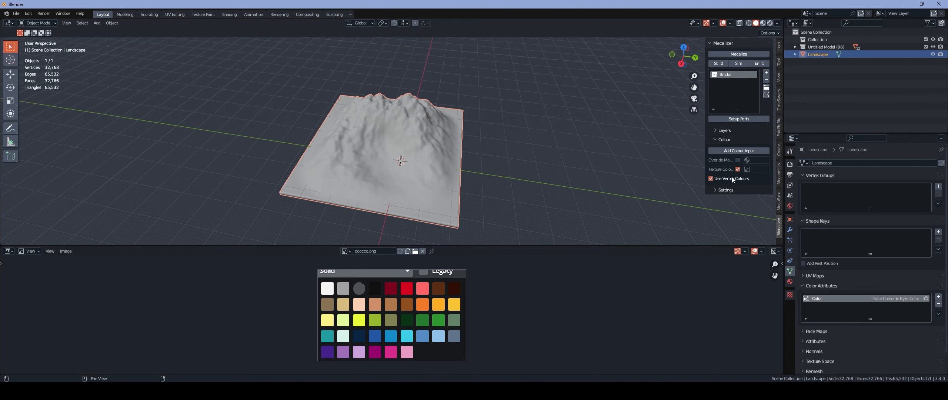
pyautogui.moveTo(680, 180); pyautogui.dragTo(689, 176, button='middle')
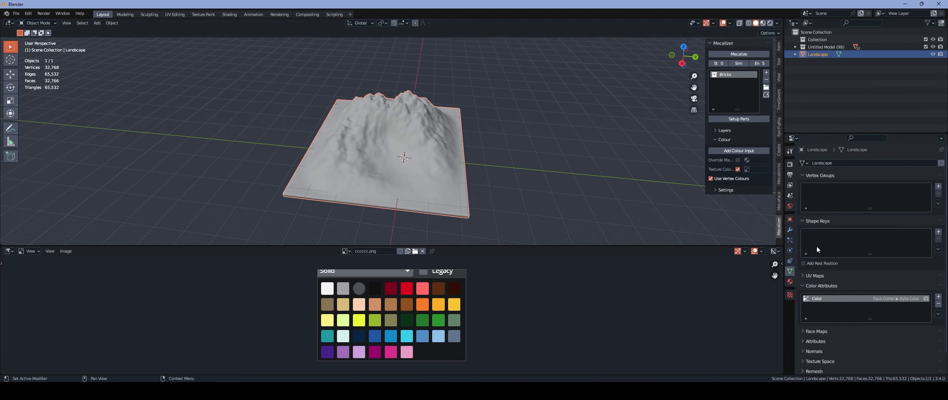
pyautogui.moveTo(575, 137); pyautogui.dragTo(532, 129, button='middle')
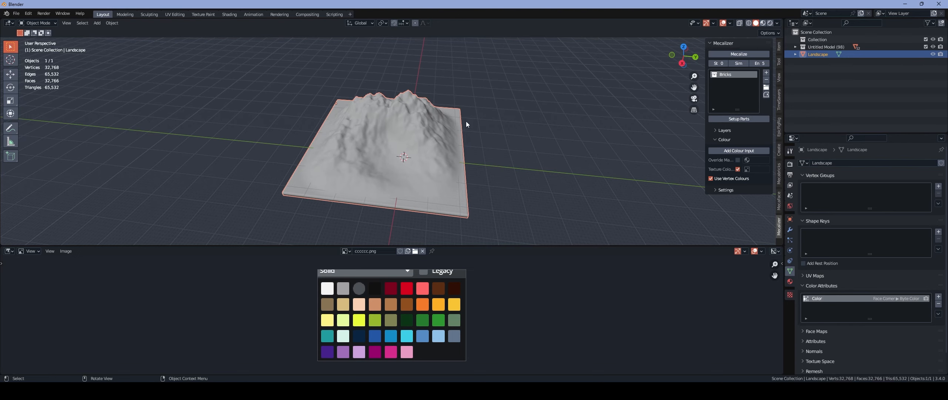
# Unhide all parts in the Untitled Model collection, select part through part.011, and add the colour input to their materials
pyautogui.click(795, 46)
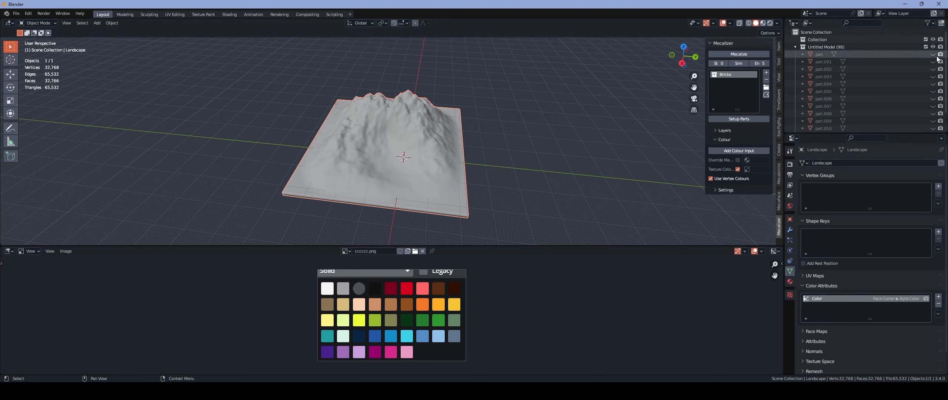
pyautogui.scroll(-2, 937, 126)
pyautogui.click(934, 118)
pyautogui.scroll(2, 822, 51)
pyautogui.click(820, 55)
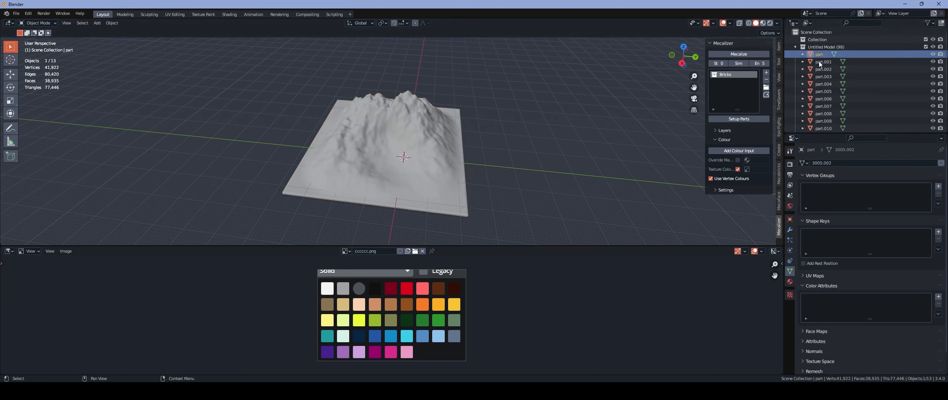
pyautogui.scroll(-2, 821, 76)
pyautogui.keyDown('shift'); pyautogui.click(821, 118); pyautogui.keyUp('shift')
pyautogui.moveTo(611, 163); pyautogui.dragTo(710, 138, button='middle')
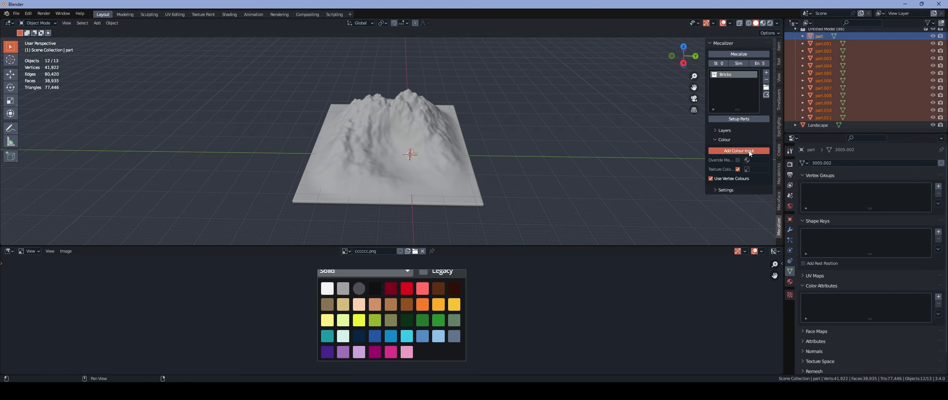
# Examine the Attribute node feeding the colour in the shader materials of several brick parts
pyautogui.click(823, 110)
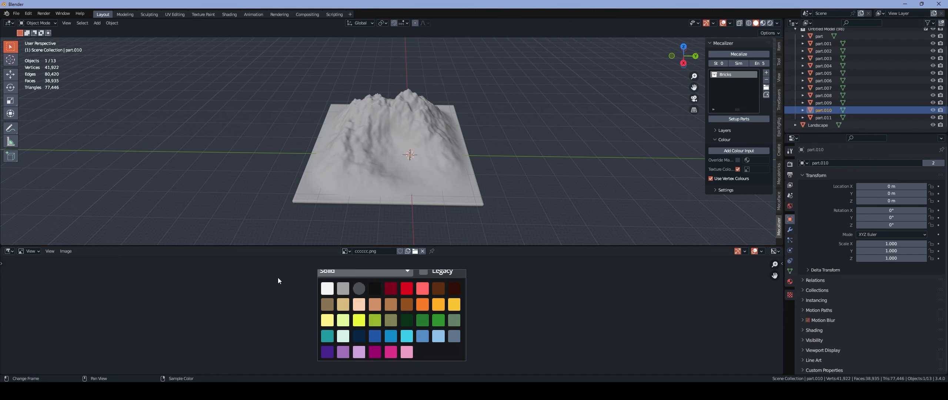
pyautogui.click(13, 253)
pyautogui.click(33, 312)
pyautogui.moveTo(345, 329); pyautogui.dragTo(362, 302, button='middle')
pyautogui.scroll(7, 352, 311)
pyautogui.moveTo(293, 330); pyautogui.dragTo(352, 300, button='middle')
pyautogui.scroll(1, 349, 308)
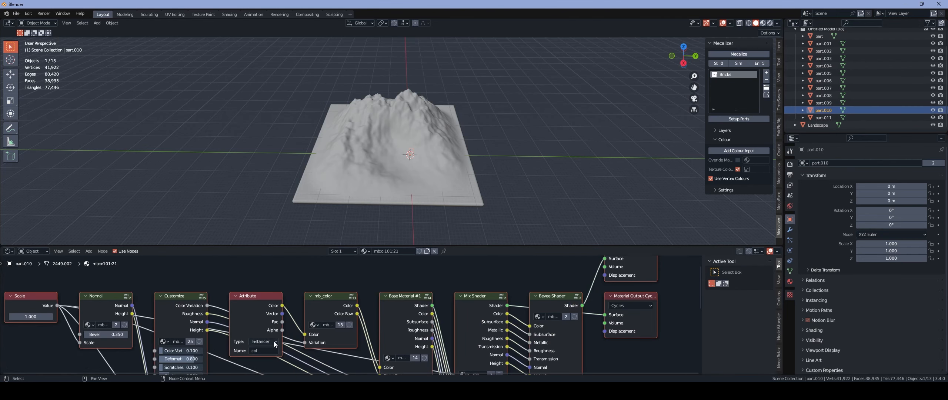
pyautogui.click(823, 88)
pyautogui.click(803, 66)
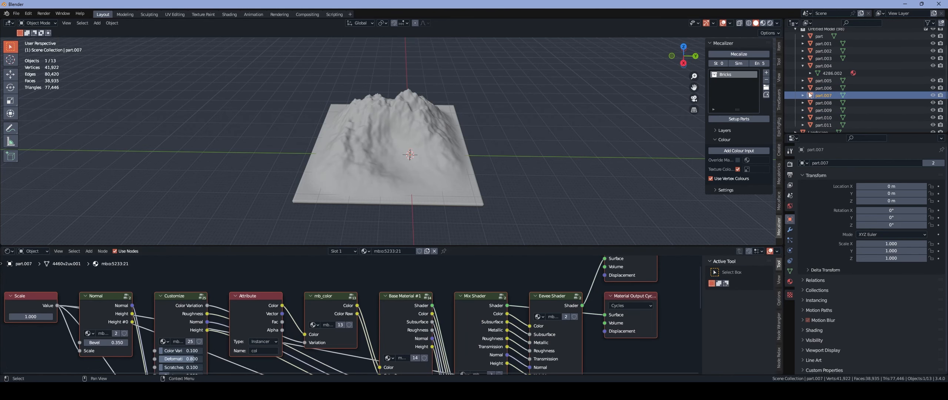
pyautogui.click(816, 110)
pyautogui.click(825, 73)
pyautogui.click(803, 66)
pyautogui.scroll(2, 828, 88)
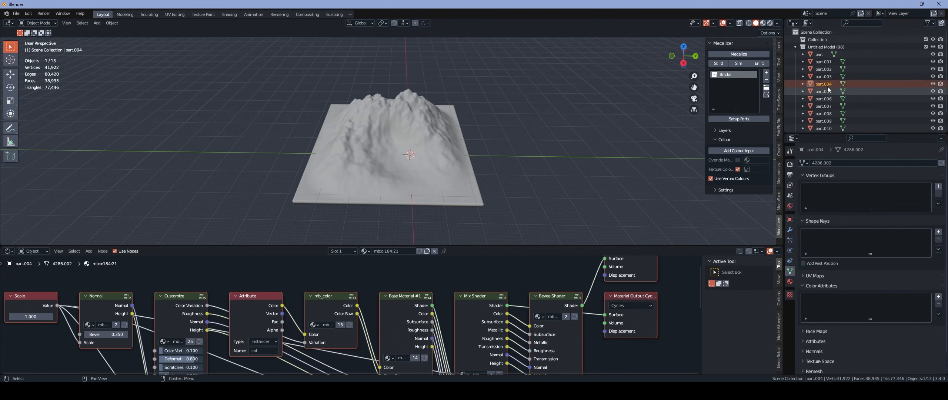
pyautogui.click(819, 54)
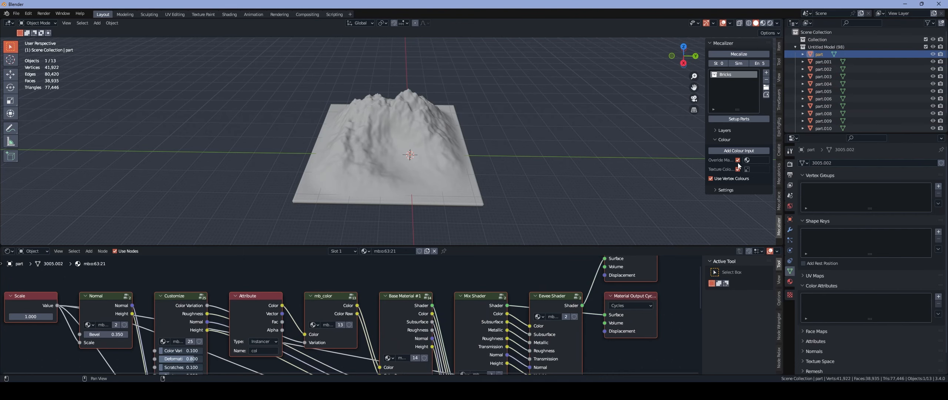
pyautogui.click(759, 162)
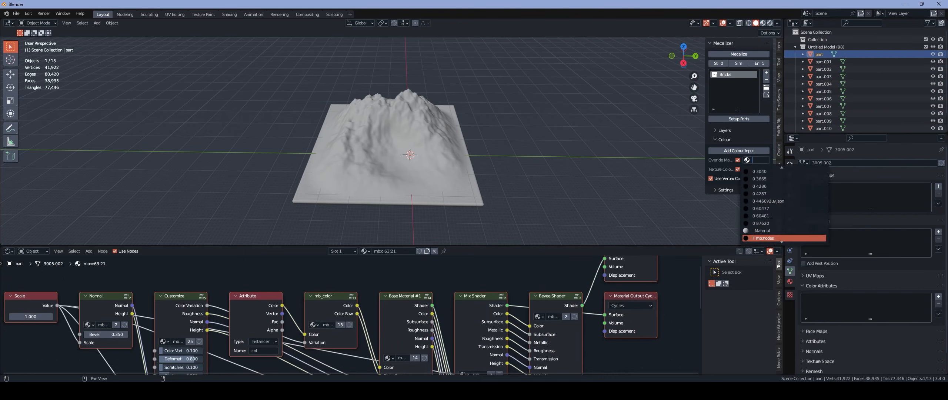
pyautogui.press('Escape')
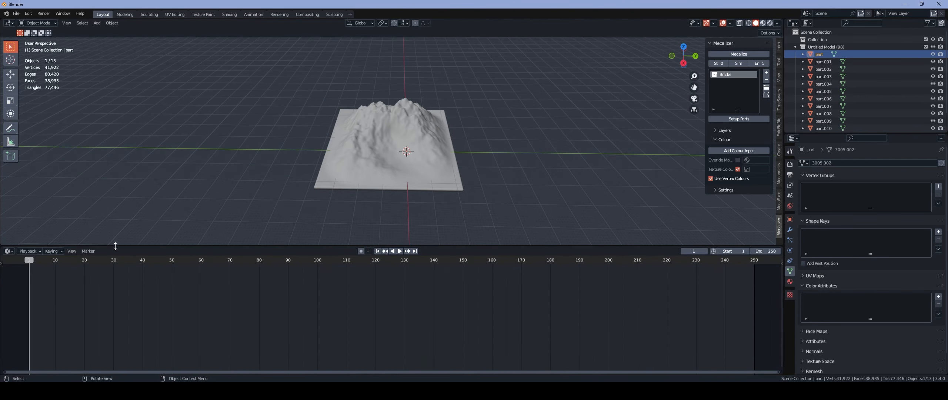
# Enlarge the 3D viewport, select the landscape mesh, and convert it into bricks with Mecalize
pyautogui.moveTo(112, 246); pyautogui.dragTo(163, 320)
pyautogui.scroll(4, 419, 202)
pyautogui.click(419, 201)
pyautogui.scroll(-3, 421, 202)
pyautogui.moveTo(439, 207); pyautogui.dragTo(410, 204, button='middle')
pyautogui.click(734, 55)
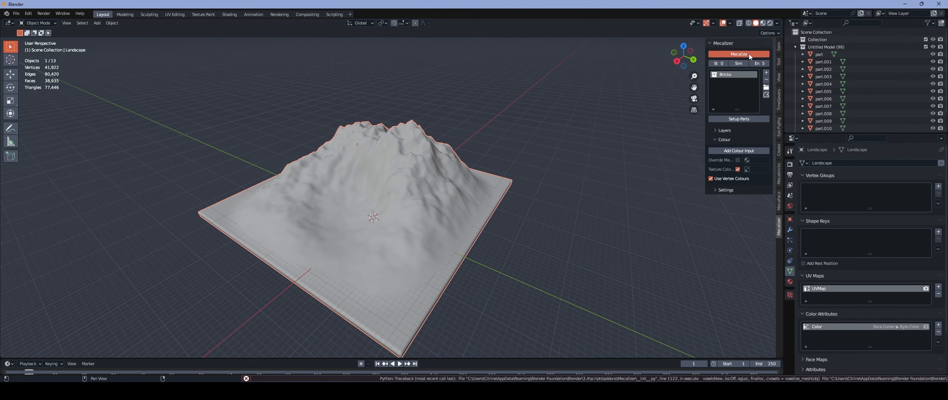
pyautogui.click(749, 54)
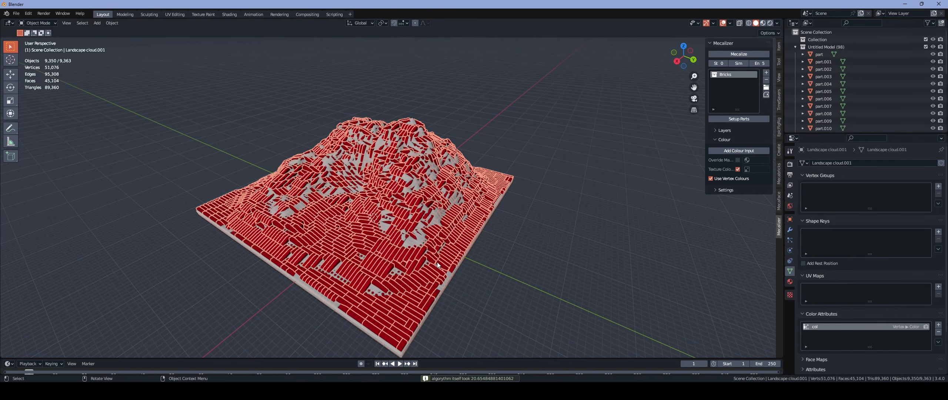
# Hide the original landscape mesh and display the generated bricks in Rendered shading
pyautogui.click(334, 263)
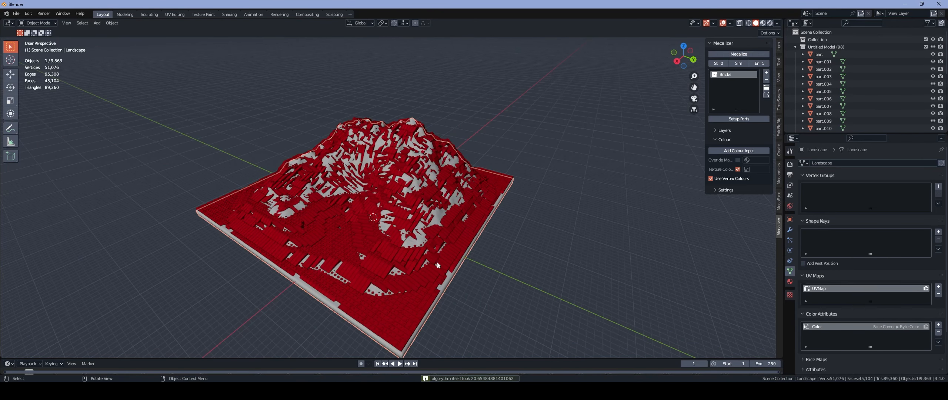
pyautogui.press('h')
pyautogui.moveTo(412, 243); pyautogui.dragTo(446, 239, button='middle')
pyautogui.scroll(2, 447, 239)
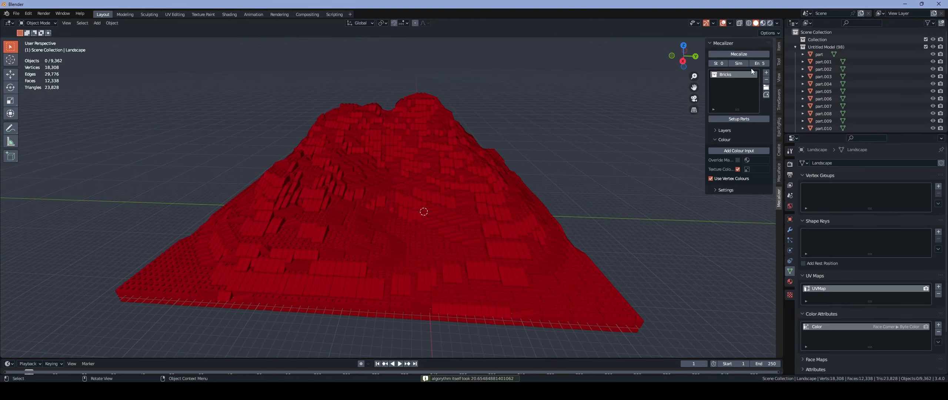
pyautogui.click(770, 23)
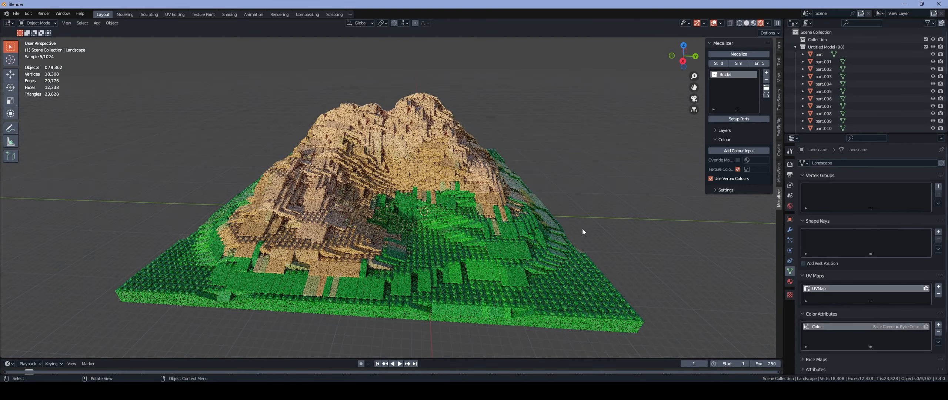
pyautogui.moveTo(452, 119); pyautogui.dragTo(489, 148, button='middle')
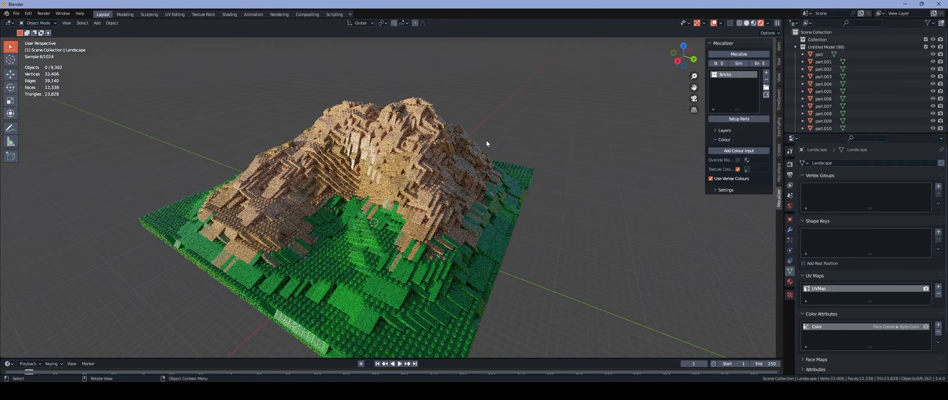
pyautogui.moveTo(642, 130); pyautogui.dragTo(479, 191, button='middle')
pyautogui.moveTo(434, 207); pyautogui.dragTo(459, 244, button='middle')
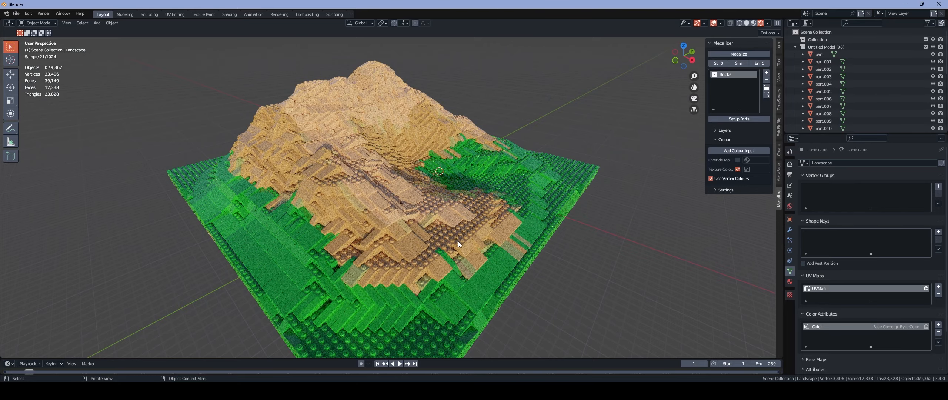
pyautogui.moveTo(565, 262); pyautogui.dragTo(539, 254, button='middle')
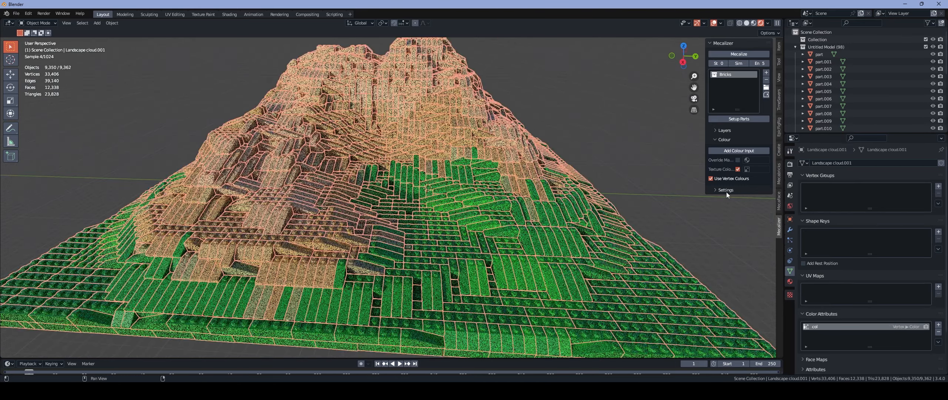
# Try a Randomization value of 11.780 on the generated bricks
pyautogui.click(727, 191)
pyautogui.moveTo(756, 202); pyautogui.dragTo(798, 202)
pyautogui.scroll(-5, 570, 212)
pyautogui.click(569, 211)
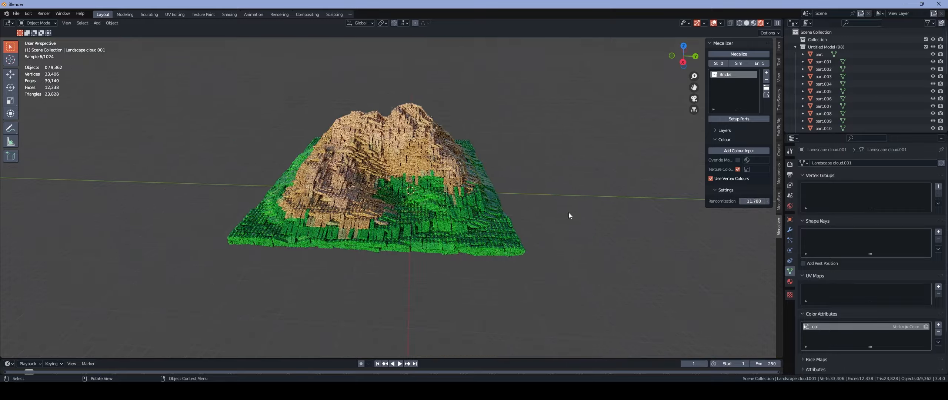
pyautogui.scroll(3, 495, 214)
# Undo the randomization of the bricks
pyautogui.hotkey('ctrl', 'z')
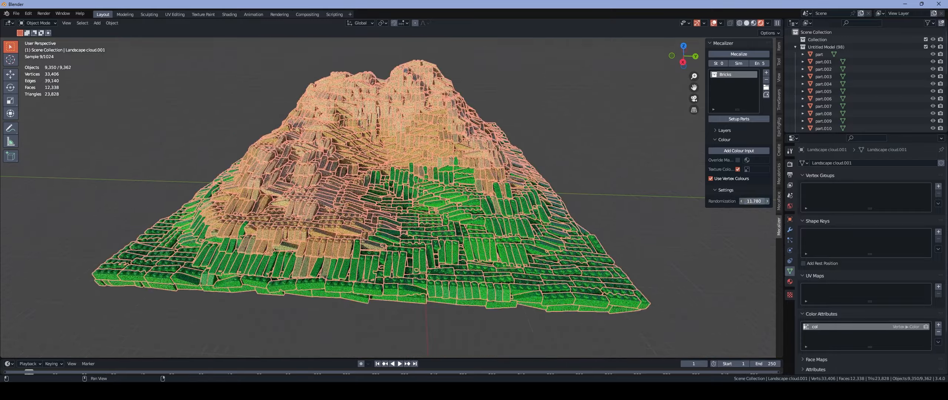
pyautogui.hotkey('ctrl', 'z')
pyautogui.hotkey('ctrl', 'z')
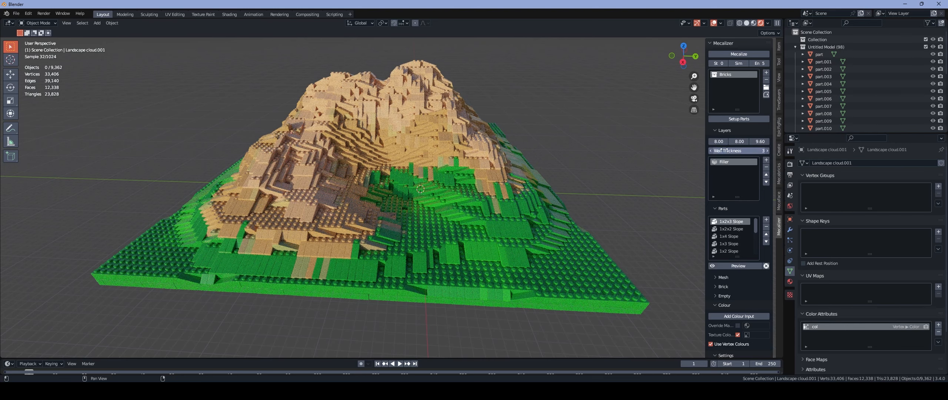
# Switch the viewport to Solid shading and enter Edit Mode on the brick point cloud
pyautogui.scroll(5, 512, 219)
pyautogui.press('z')
pyautogui.moveTo(513, 218); pyautogui.dragTo(489, 163, button='middle')
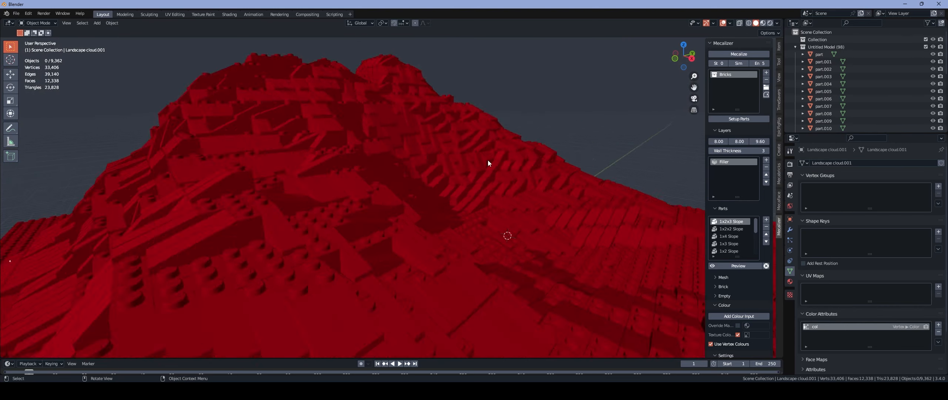
pyautogui.scroll(-3, 493, 163)
pyautogui.moveTo(508, 207); pyautogui.dragTo(469, 204, button='middle')
pyautogui.scroll(-3, 445, 200)
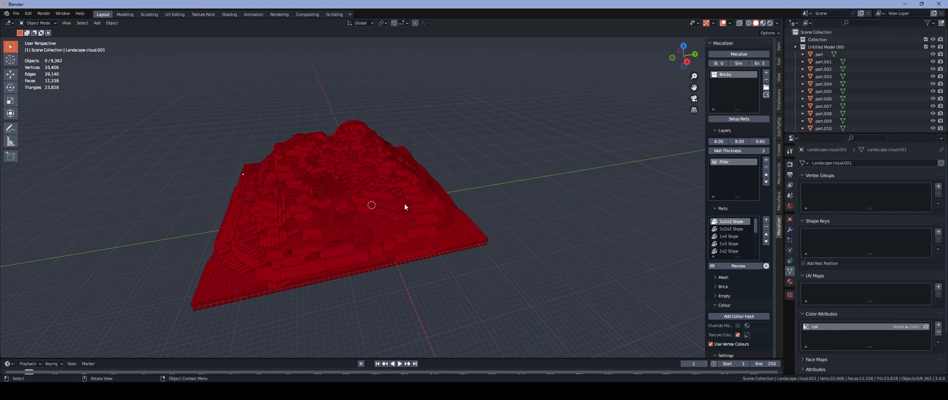
pyautogui.press('Tab')
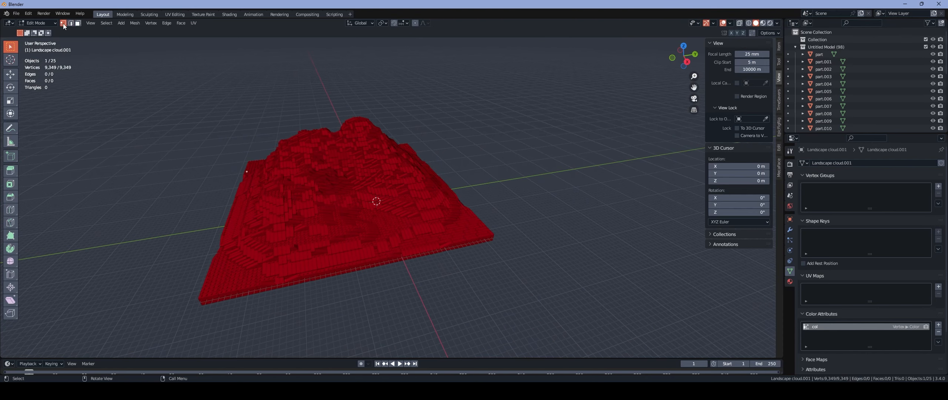
# Try box-selecting the vertices at one side of the point cloud and moving them away from the mountain
pyautogui.moveTo(497, 148); pyautogui.dragTo(386, 291)
pyautogui.press('g')
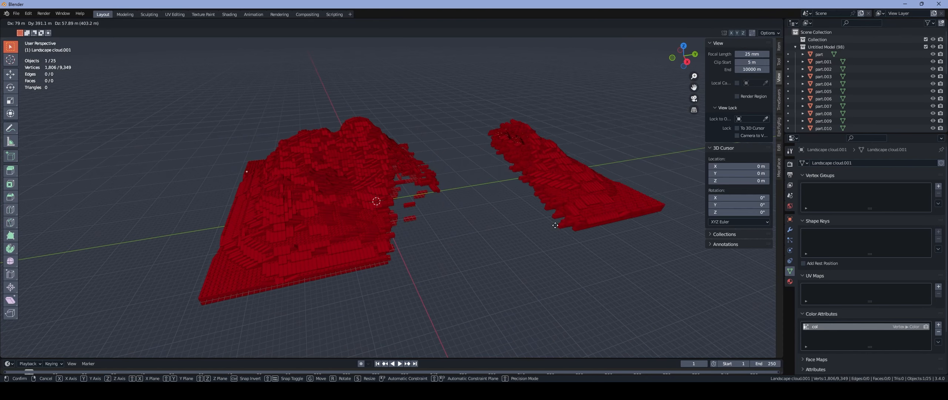
pyautogui.click(563, 222)
pyautogui.hotkey('ctrl', 'z')
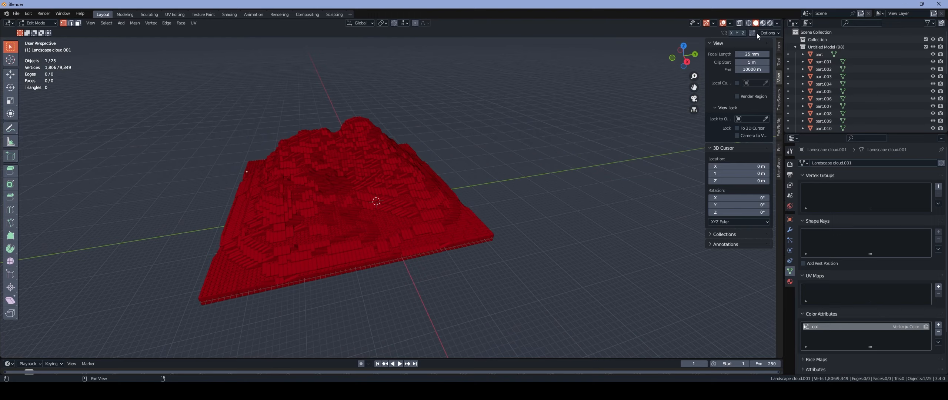
# With X-Ray enabled, select the cloud vertices at one side, move them away from the mountain, and show the bricks in Rendered shading
pyautogui.click(740, 24)
pyautogui.moveTo(515, 148); pyautogui.dragTo(407, 254)
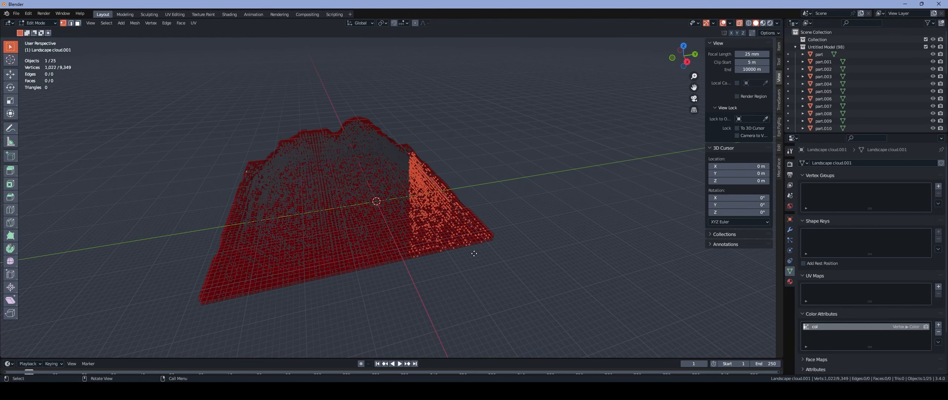
pyautogui.press('g')
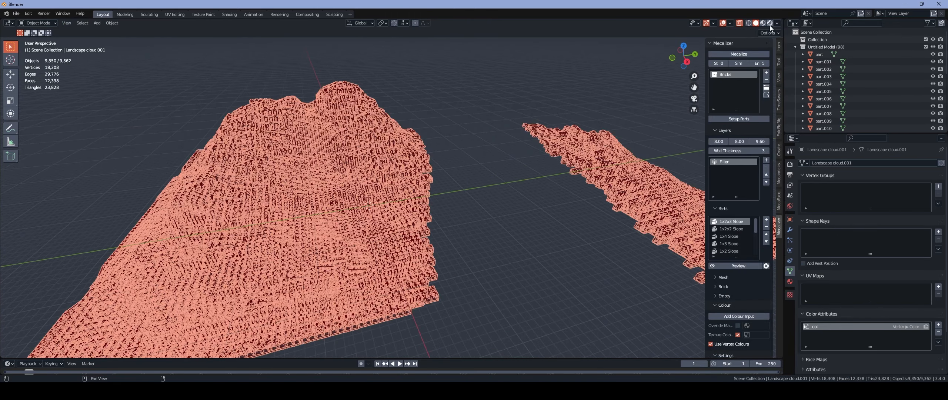
pyautogui.click(771, 23)
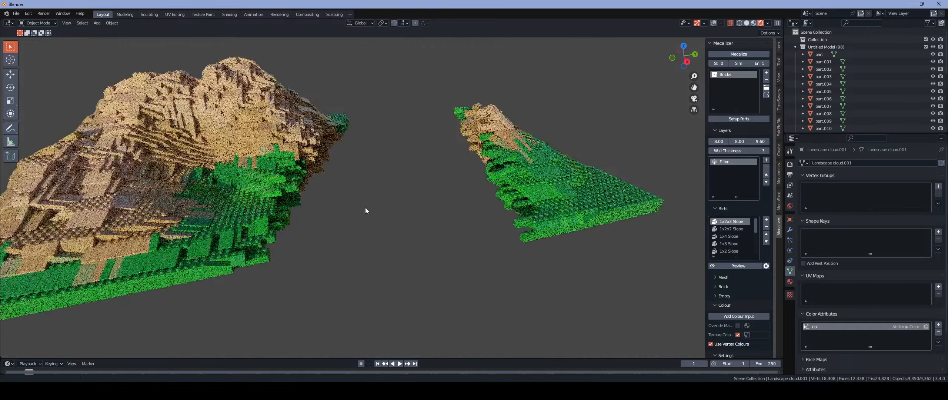
pyautogui.moveTo(365, 208); pyautogui.dragTo(345, 187, button='middle')
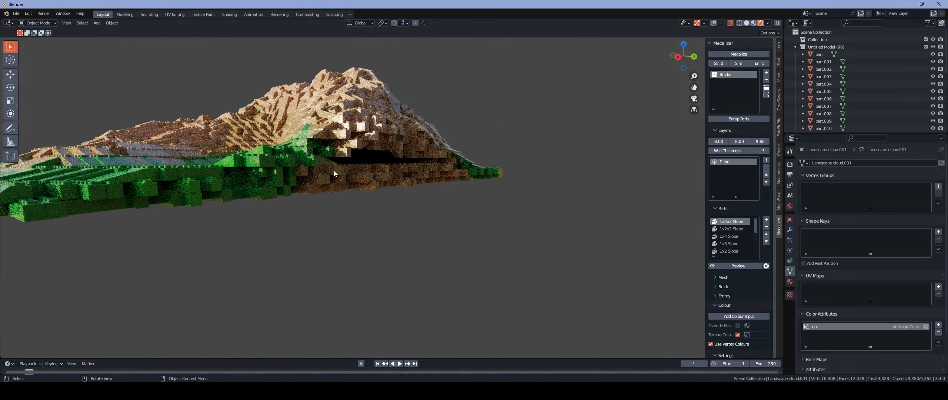